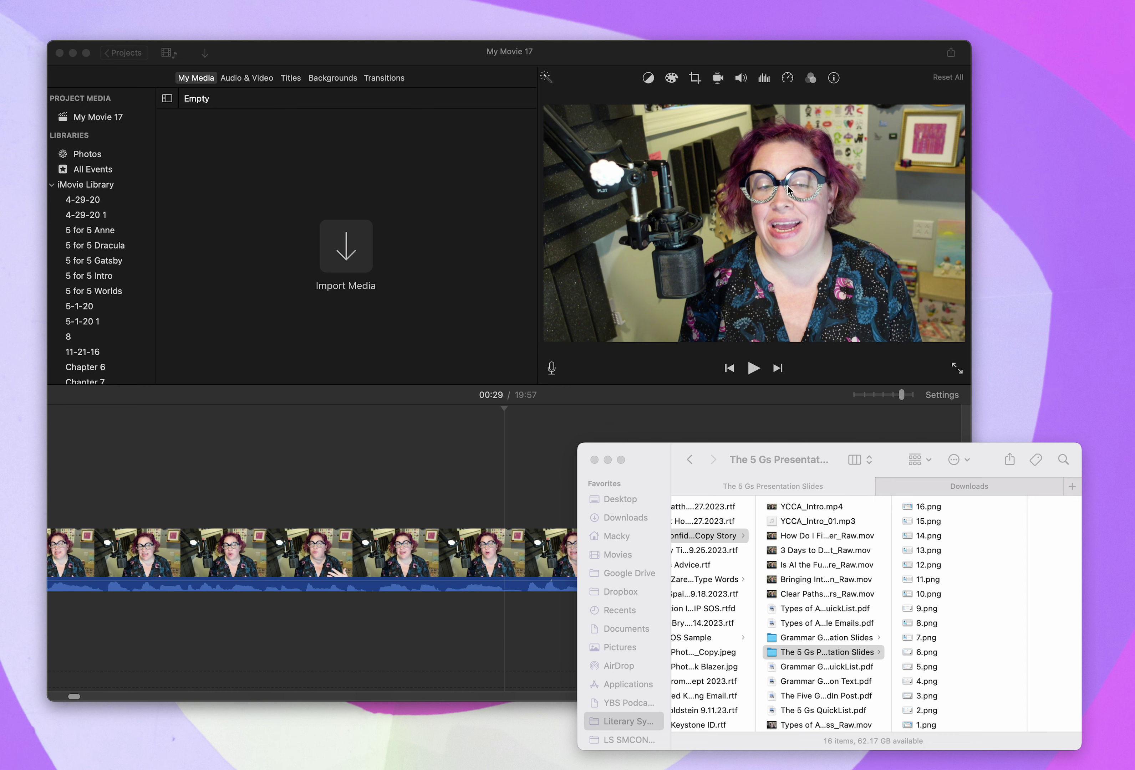
# Bring My Movie 17 forward and jump the playhead to the project start
pyautogui.click(401, 480)
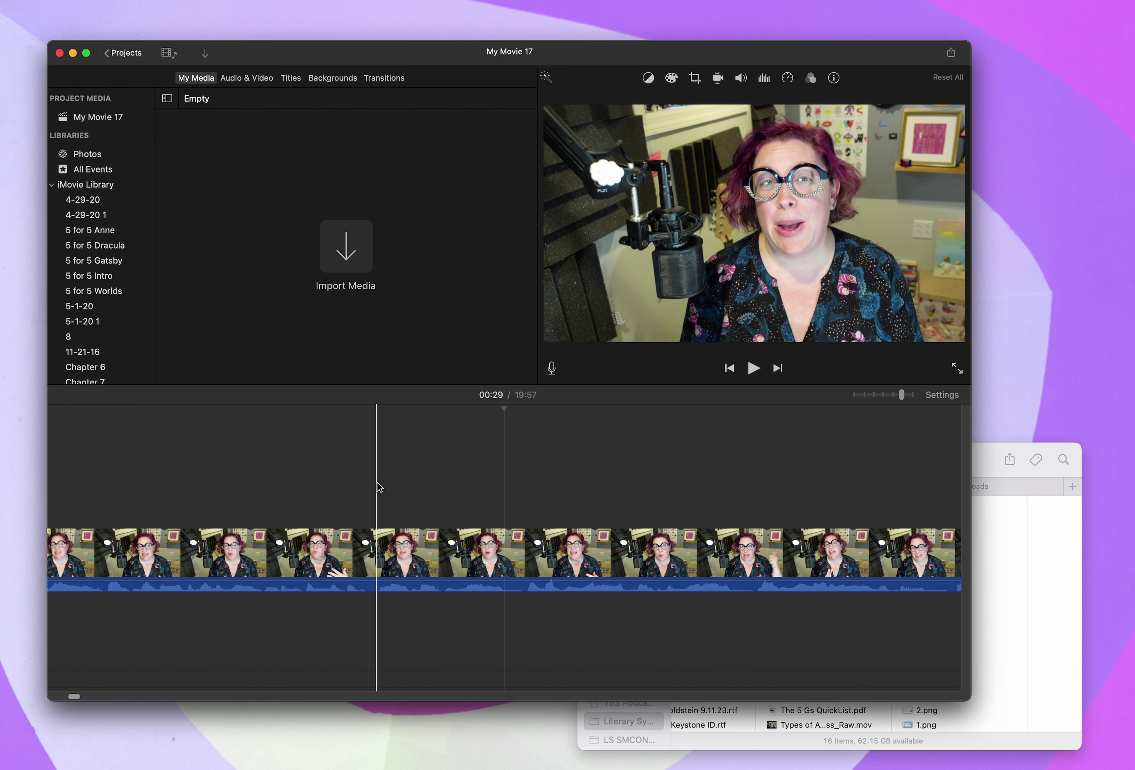
pyautogui.press('super+v')
pyautogui.press('Home')
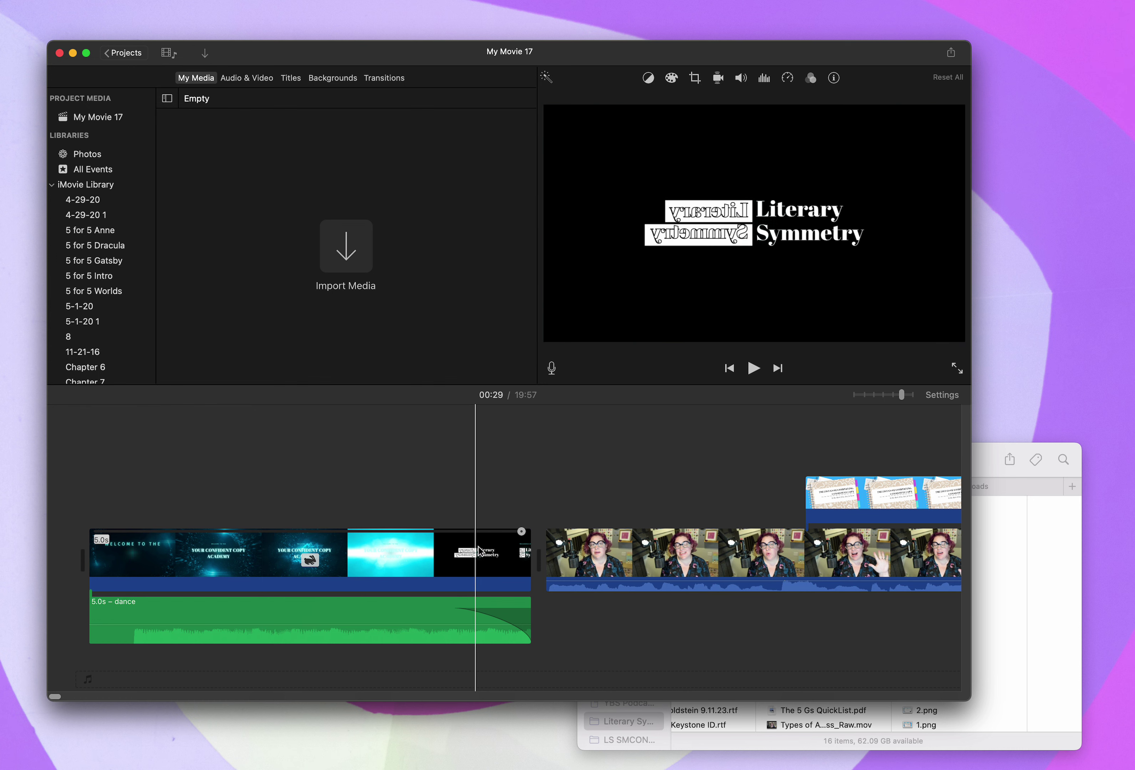
# Preview 'Black & Blue Neon Music Youtube Intro & Outro Video.mp4' in the Downloads folder
pyautogui.click(1069, 568)
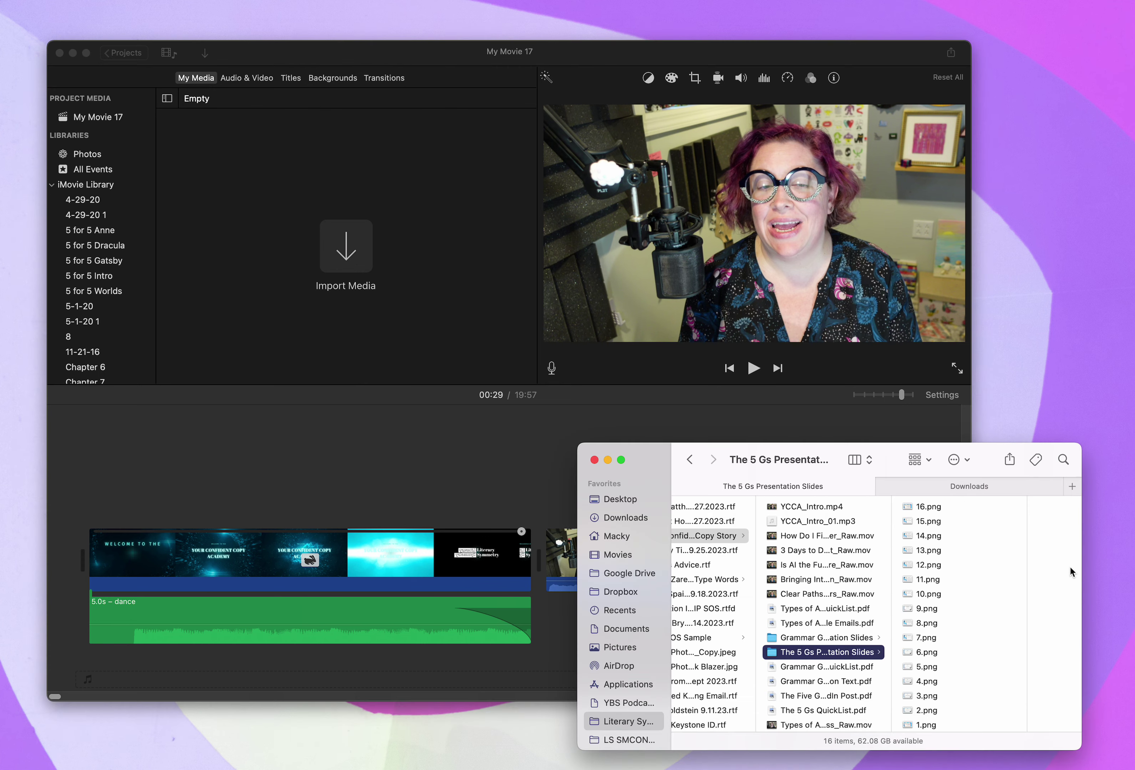
pyautogui.click(972, 489)
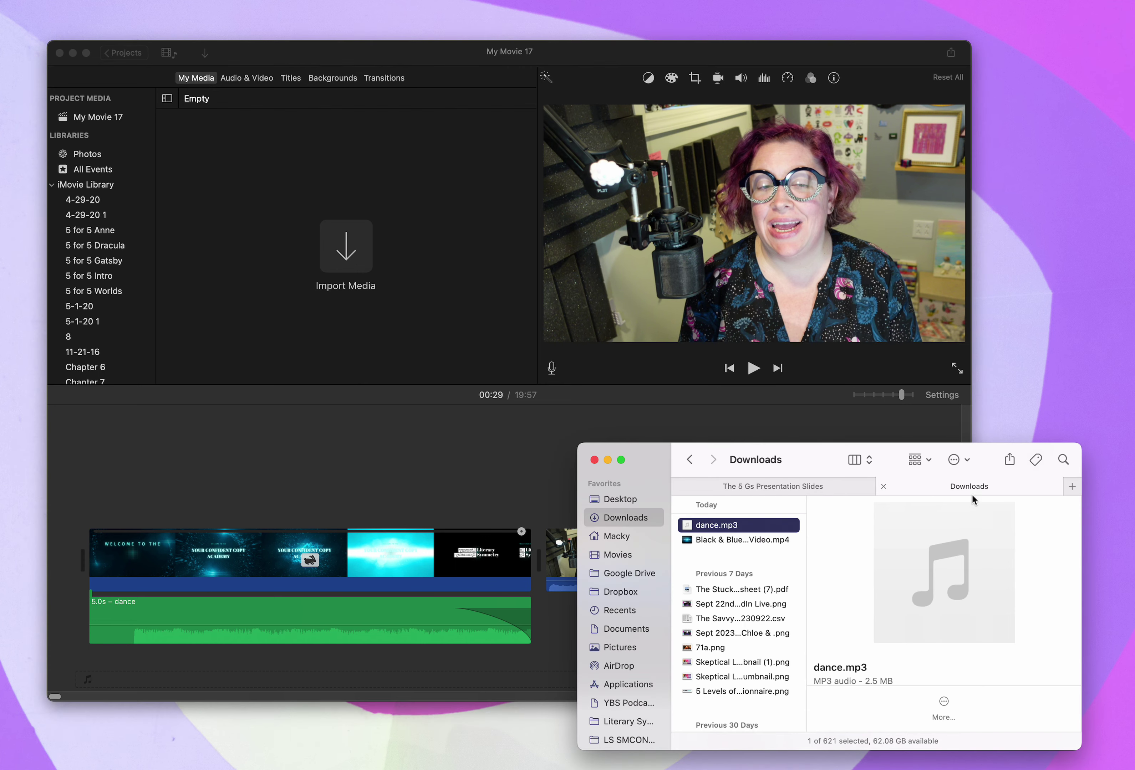
pyautogui.click(730, 542)
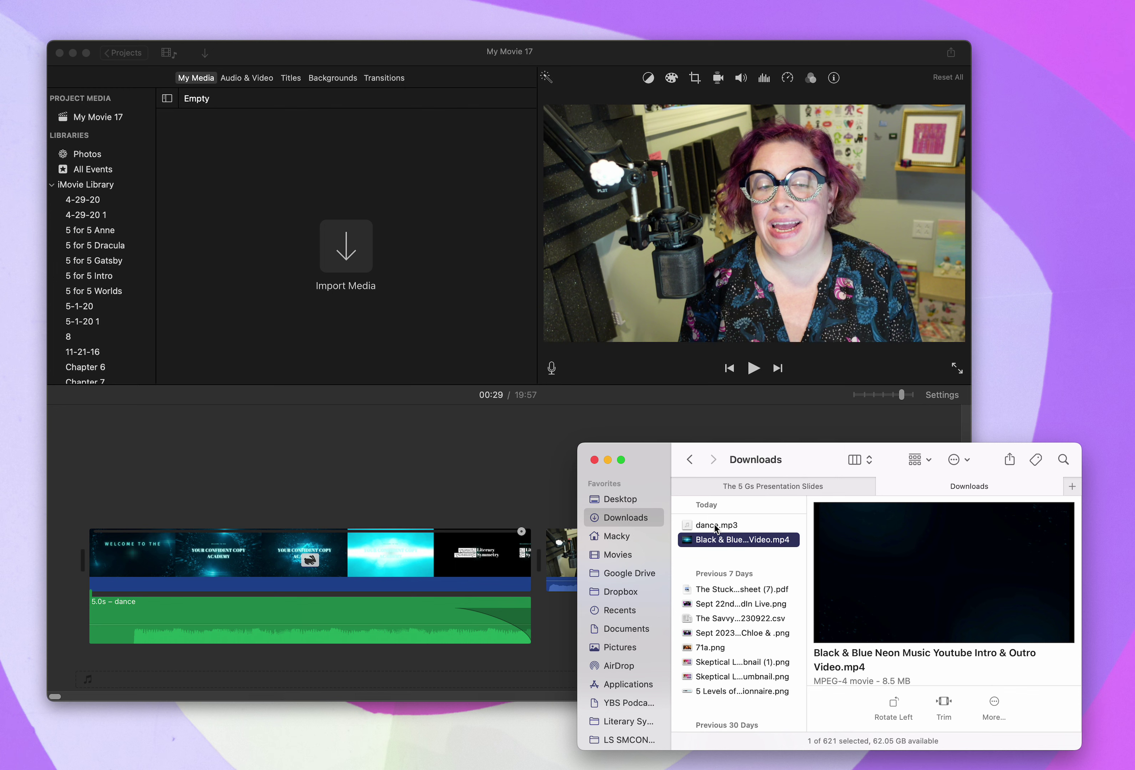
# Play My Movie 17 from the start, stopping on the notebook title slide
pyautogui.click(182, 440)
pyautogui.click(92, 451)
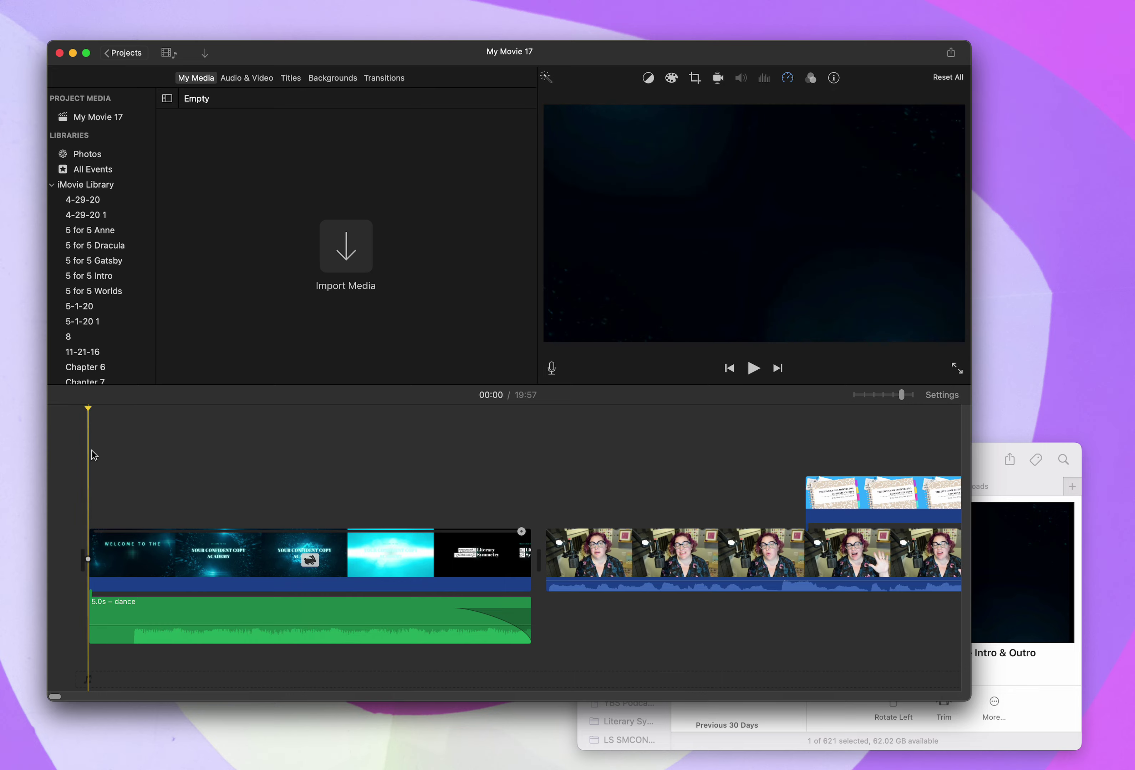
pyautogui.press('space')
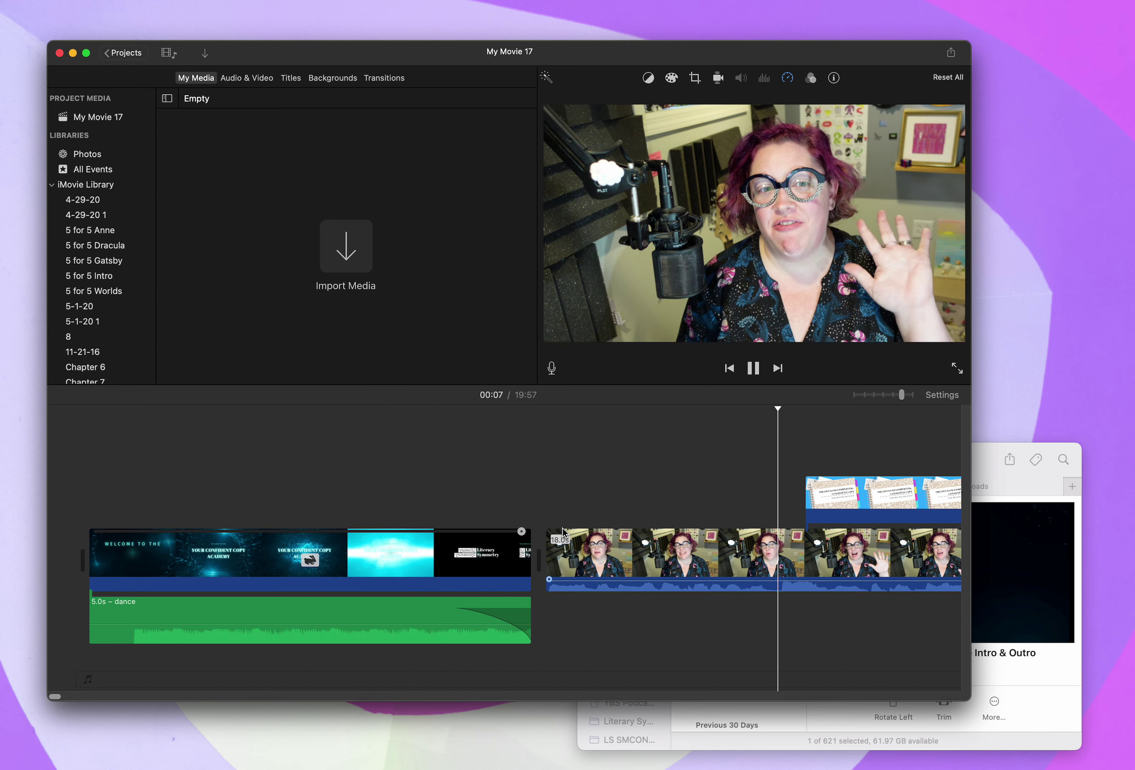
pyautogui.press('space')
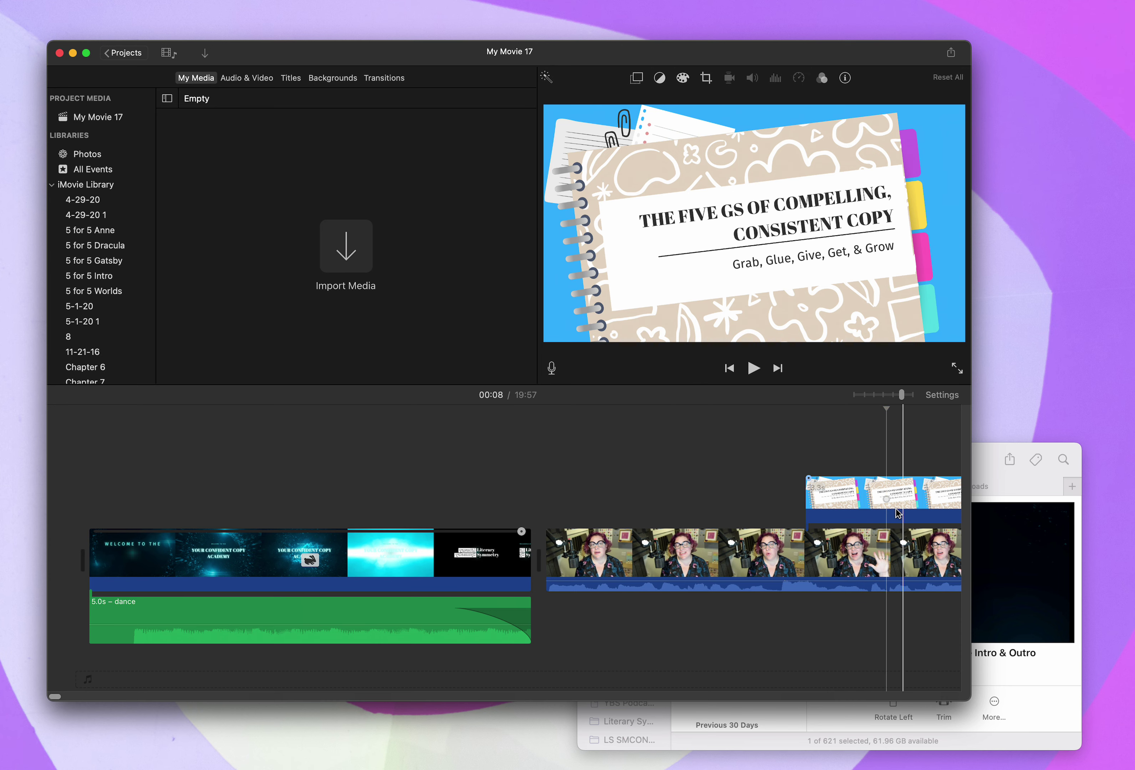
# Play on from 'The Five Gs of Compelling, Consistent Copy' slide into the talking-head footage
pyautogui.hscroll(10, 684, 475)
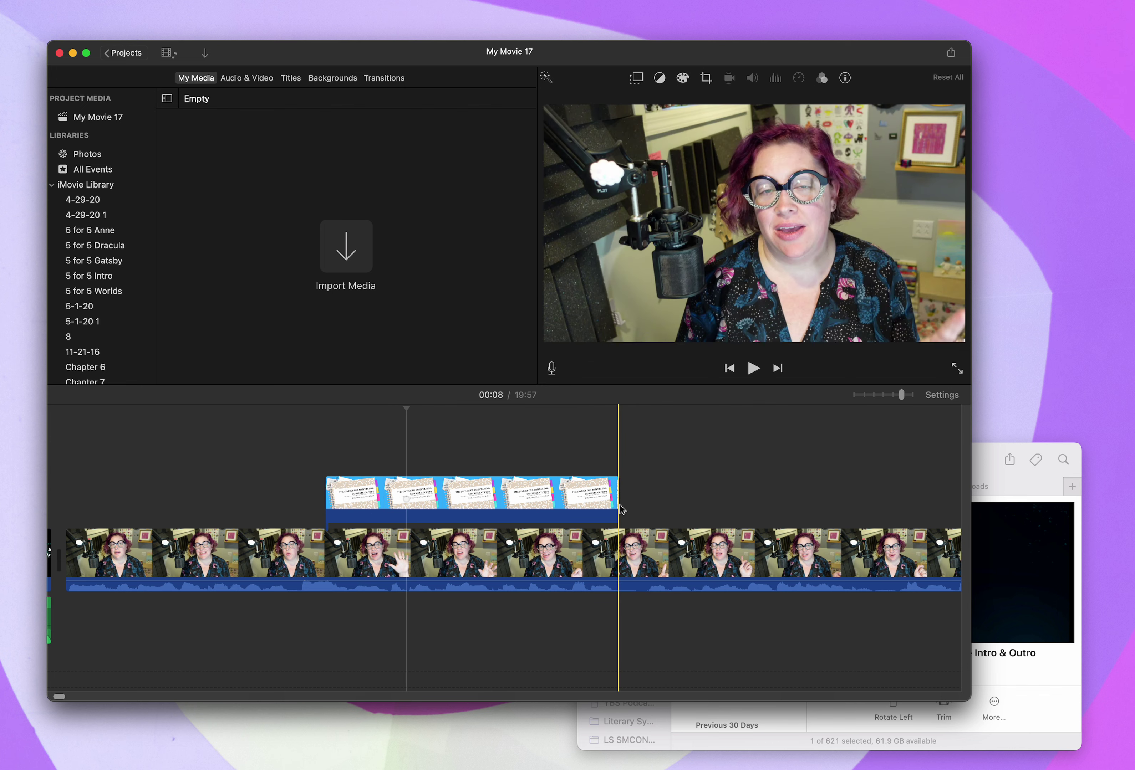
pyautogui.click(585, 514)
pyautogui.press('space')
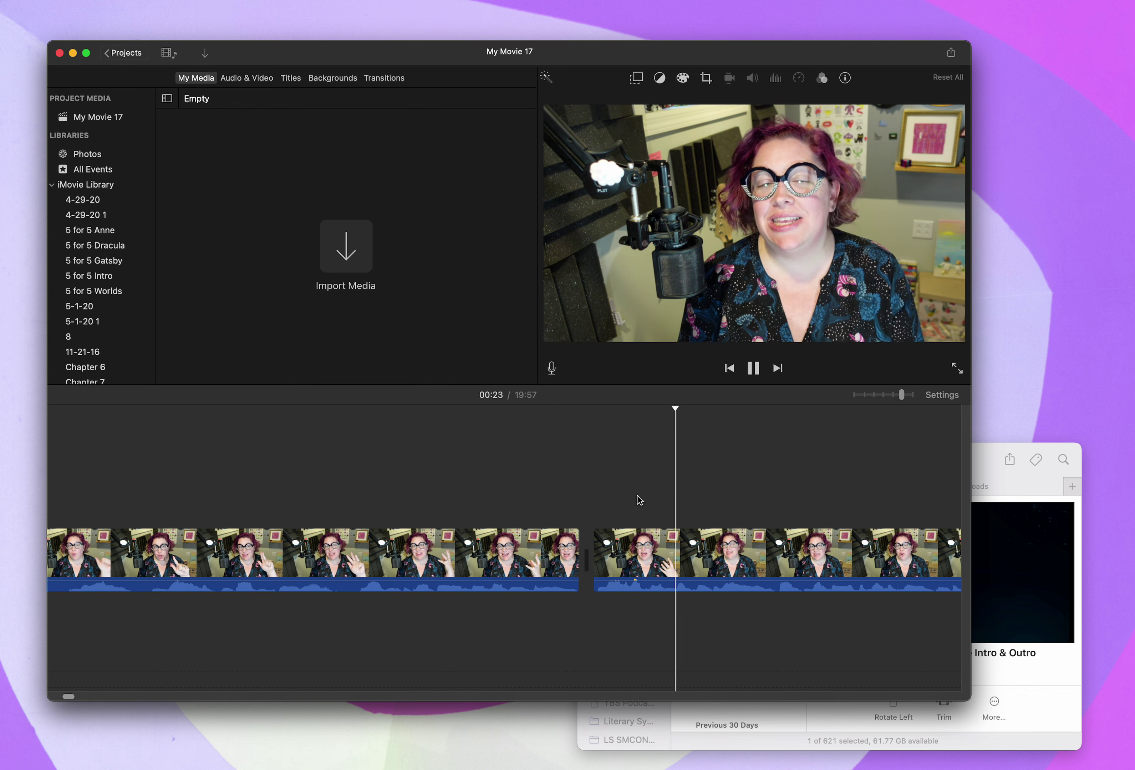
# Pause the preview at 00:24 and look along the two back-to-back talking-head clips
pyautogui.press('space')
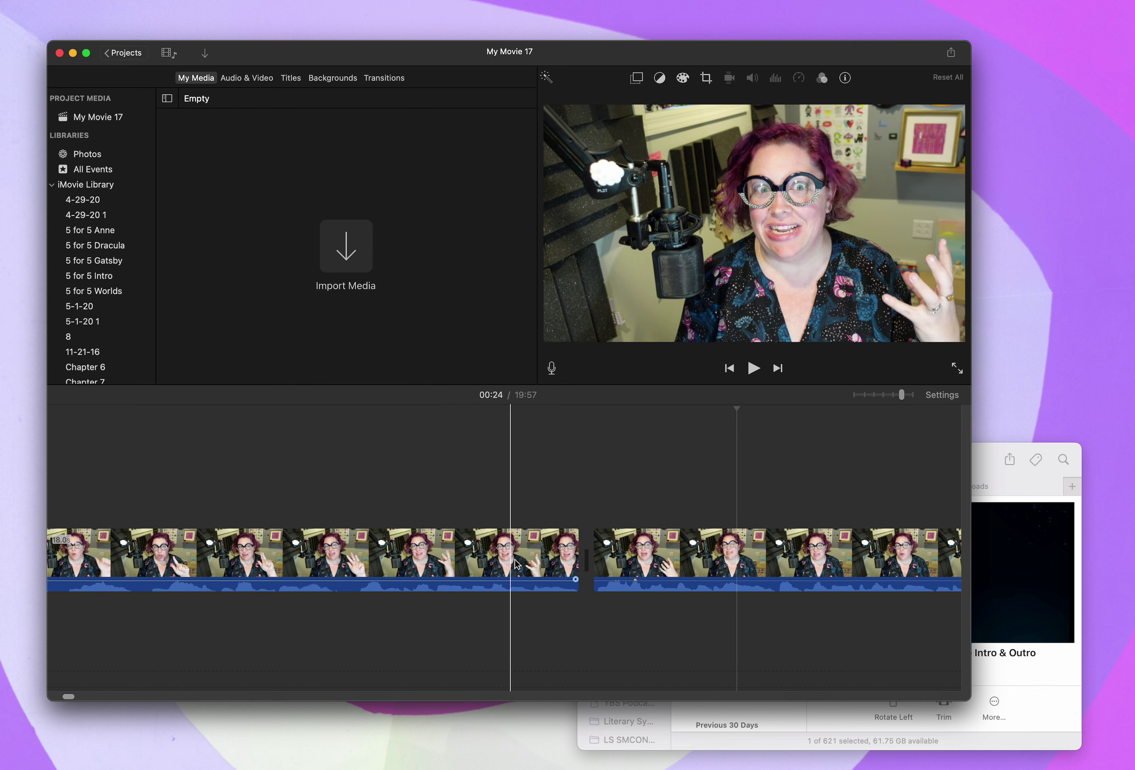
pyautogui.hscroll(2, 603, 497)
pyautogui.hscroll(10, 601, 493)
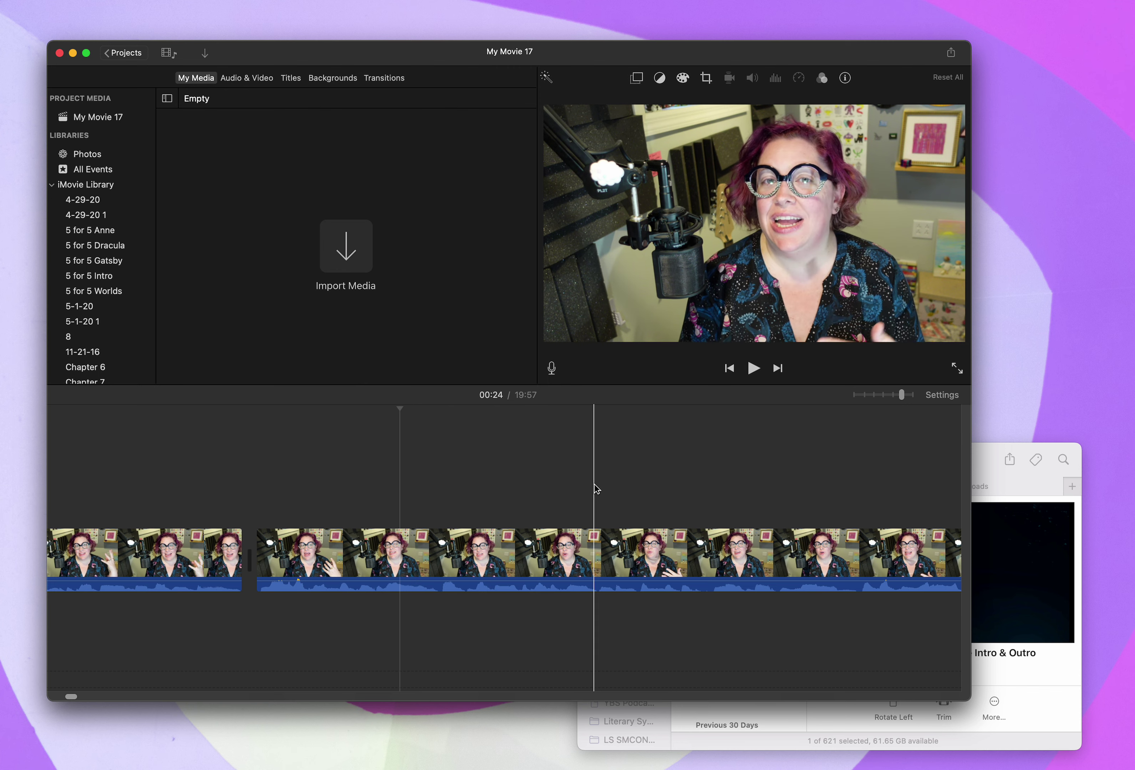
pyautogui.hscroll(5, 595, 488)
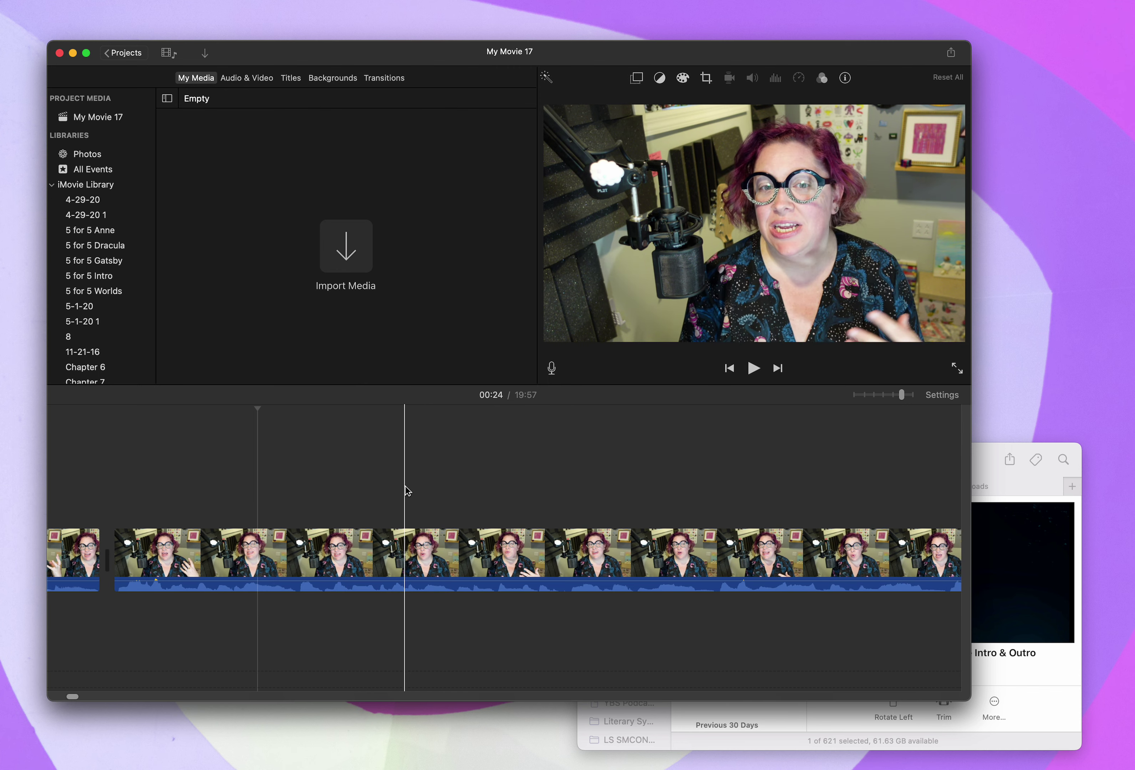
# Preview 1.png and the GRAB slide 2.png from The 5 Gs Presentation Slides folder
pyautogui.click(1034, 685)
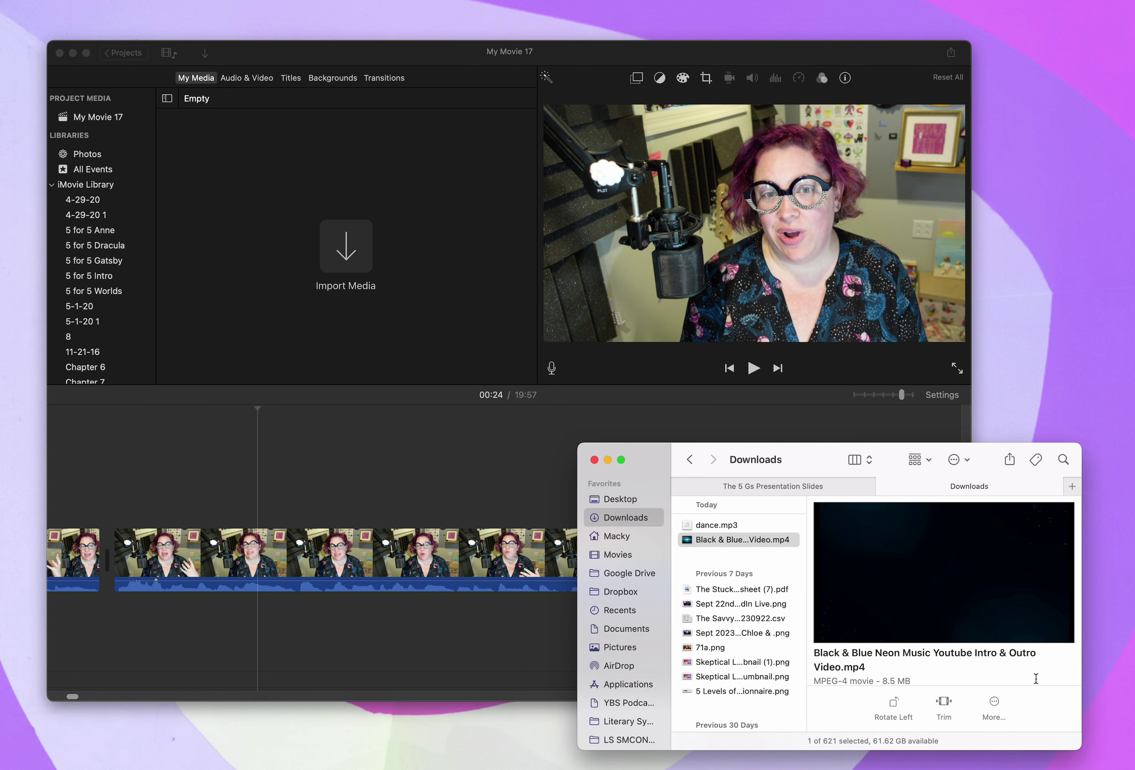
pyautogui.click(784, 485)
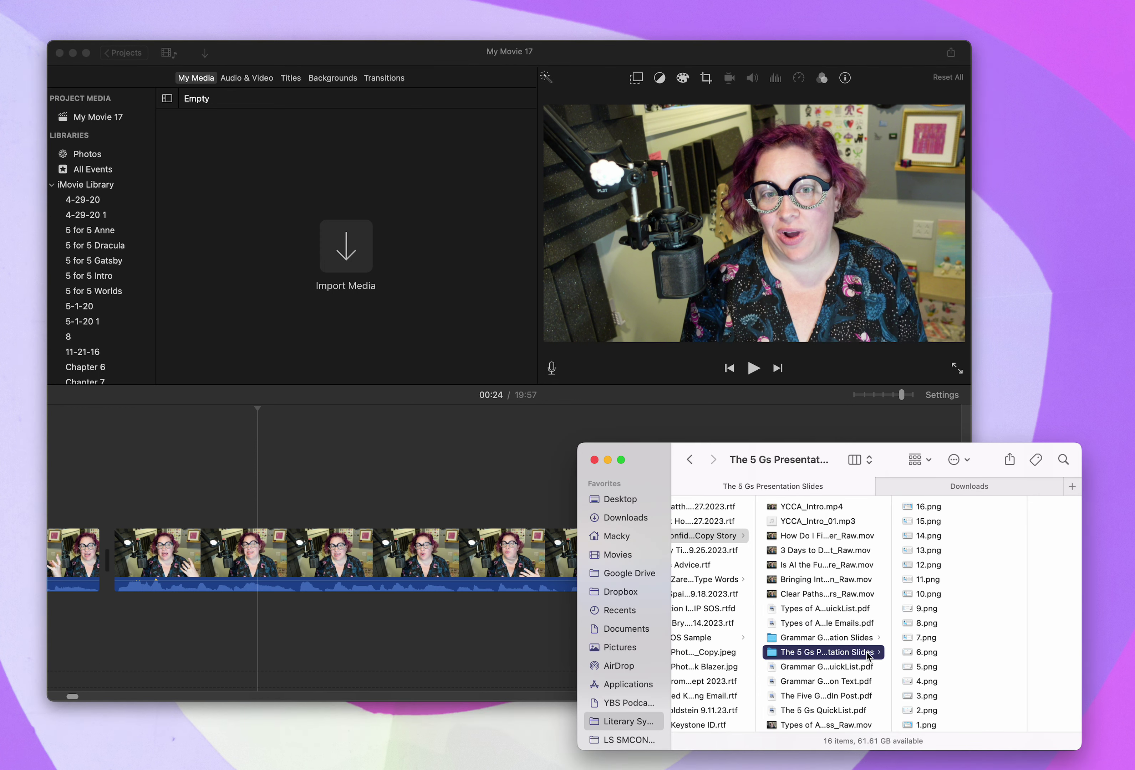
pyautogui.scroll(-1, 935, 667)
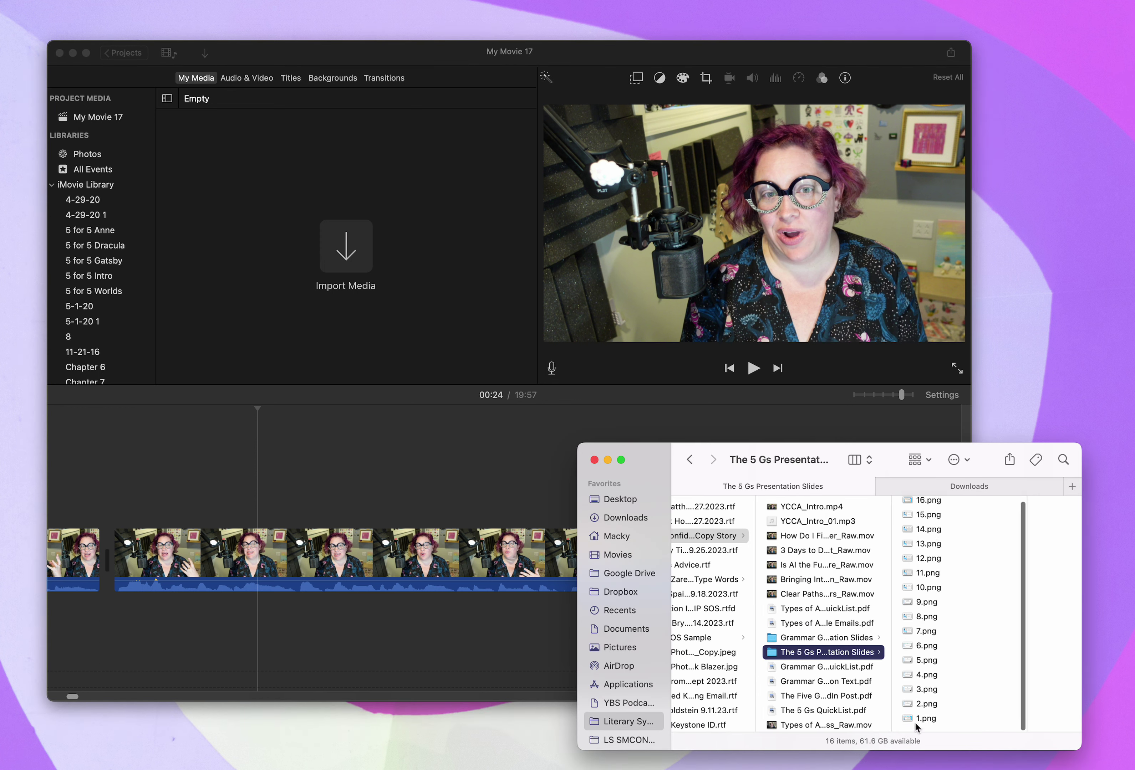
pyautogui.click(925, 717)
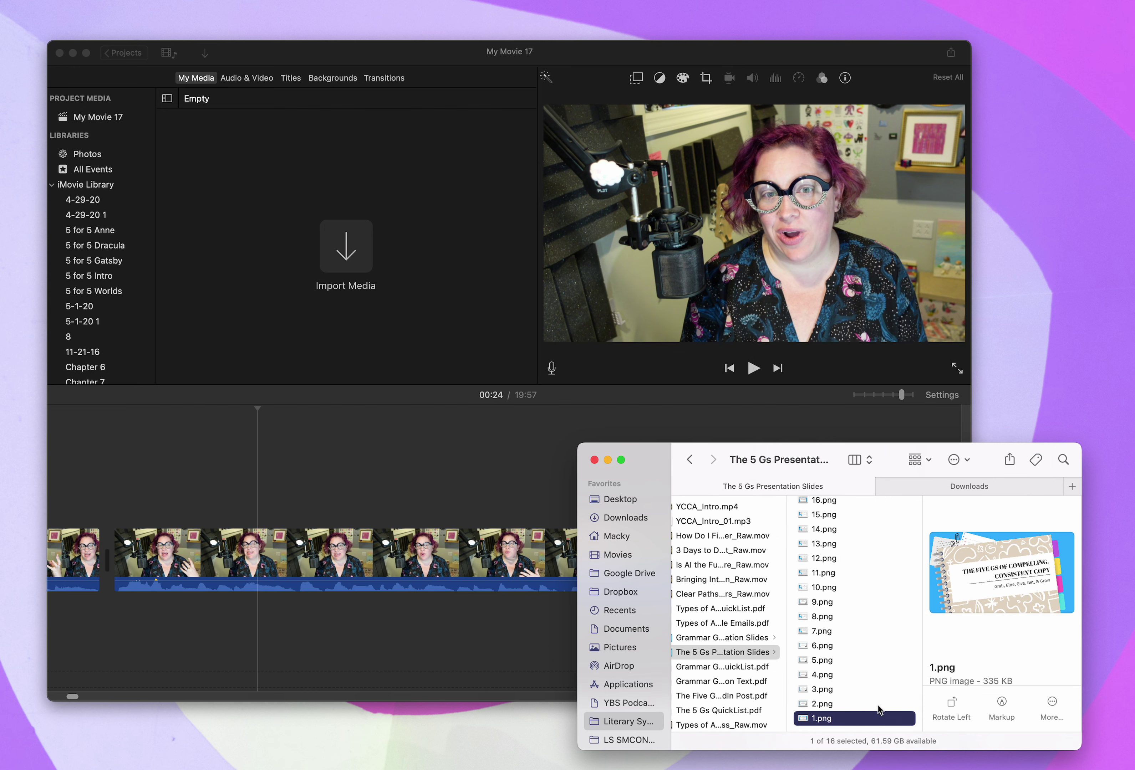
pyautogui.click(834, 705)
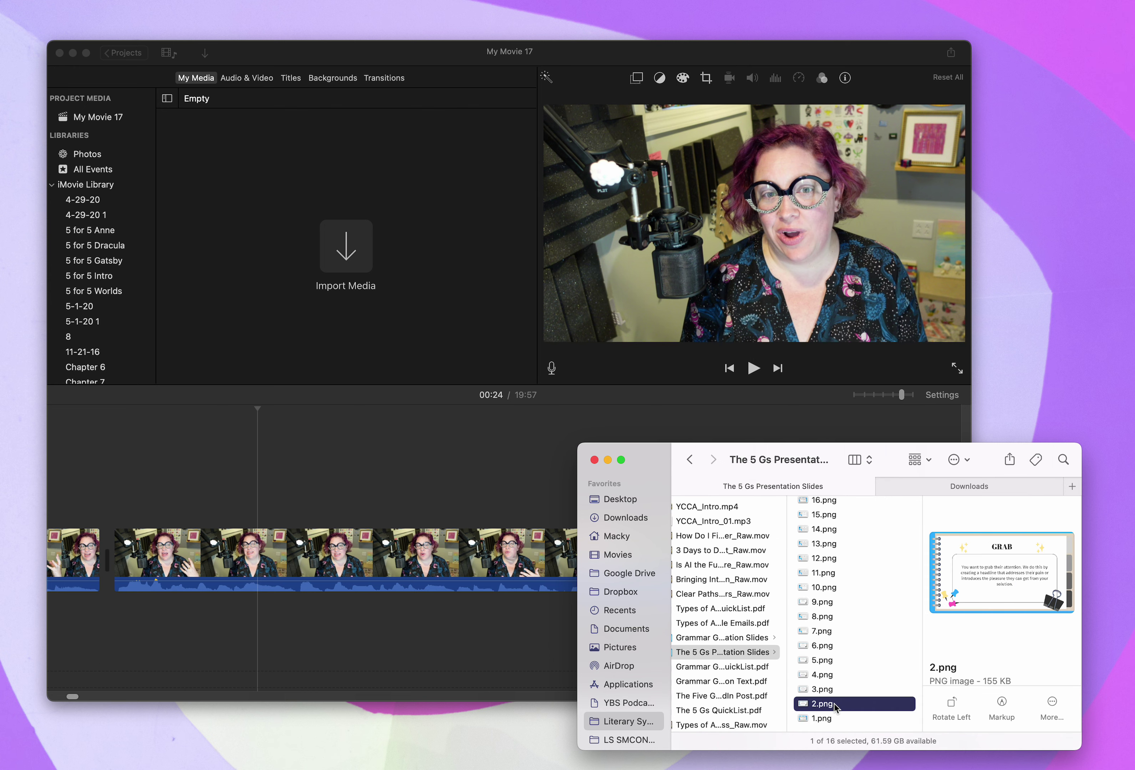
pyautogui.click(321, 474)
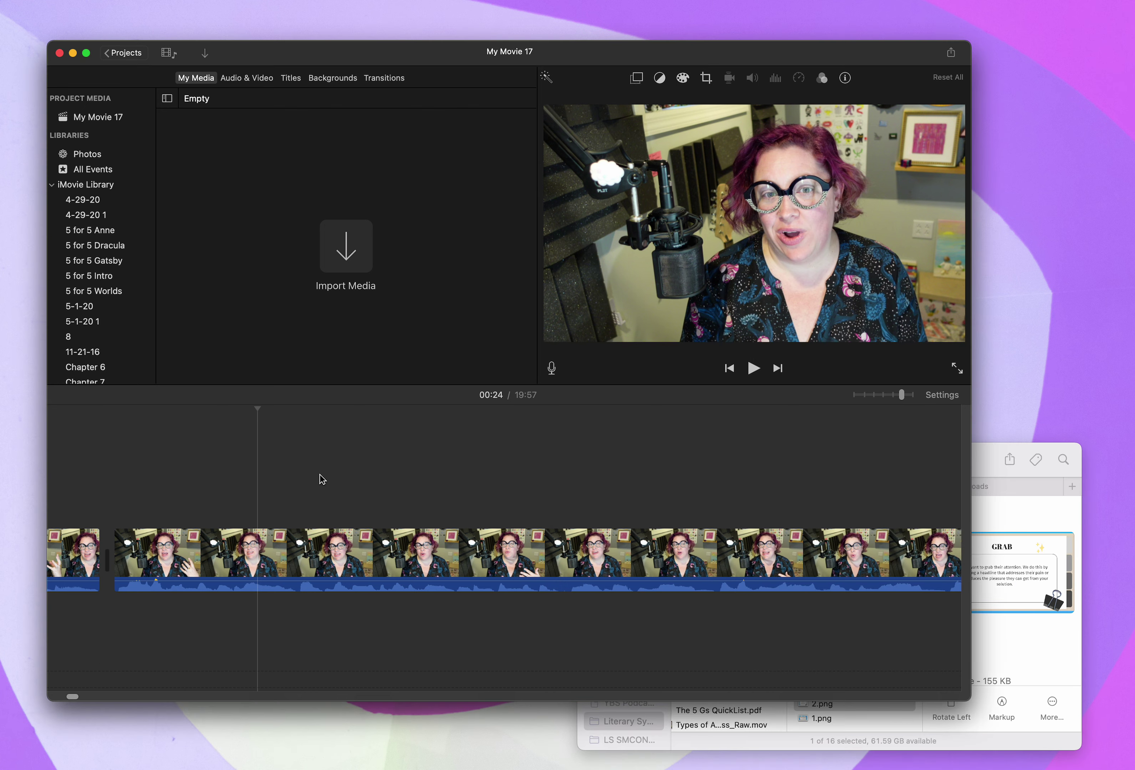
# Play the talking-head footage, pause at 00:38, and bring the slides Finder window forward
pyautogui.click(289, 489)
pyautogui.press('space')
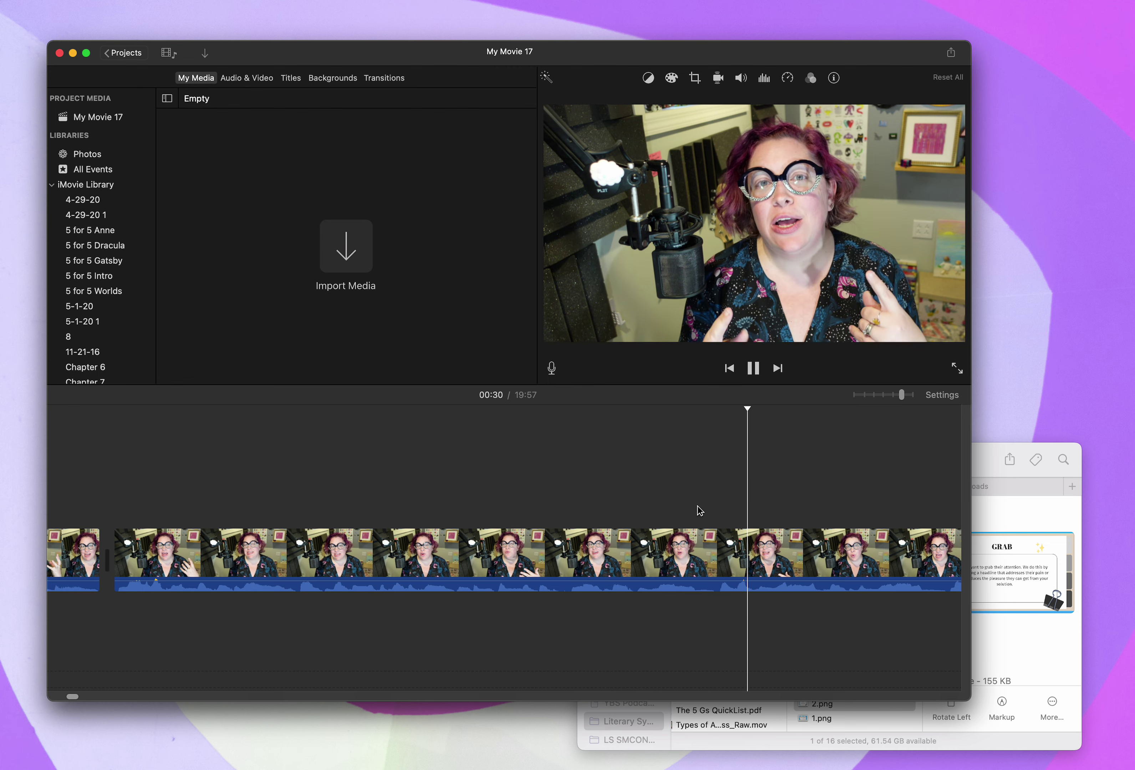
pyautogui.hscroll(10, 700, 511)
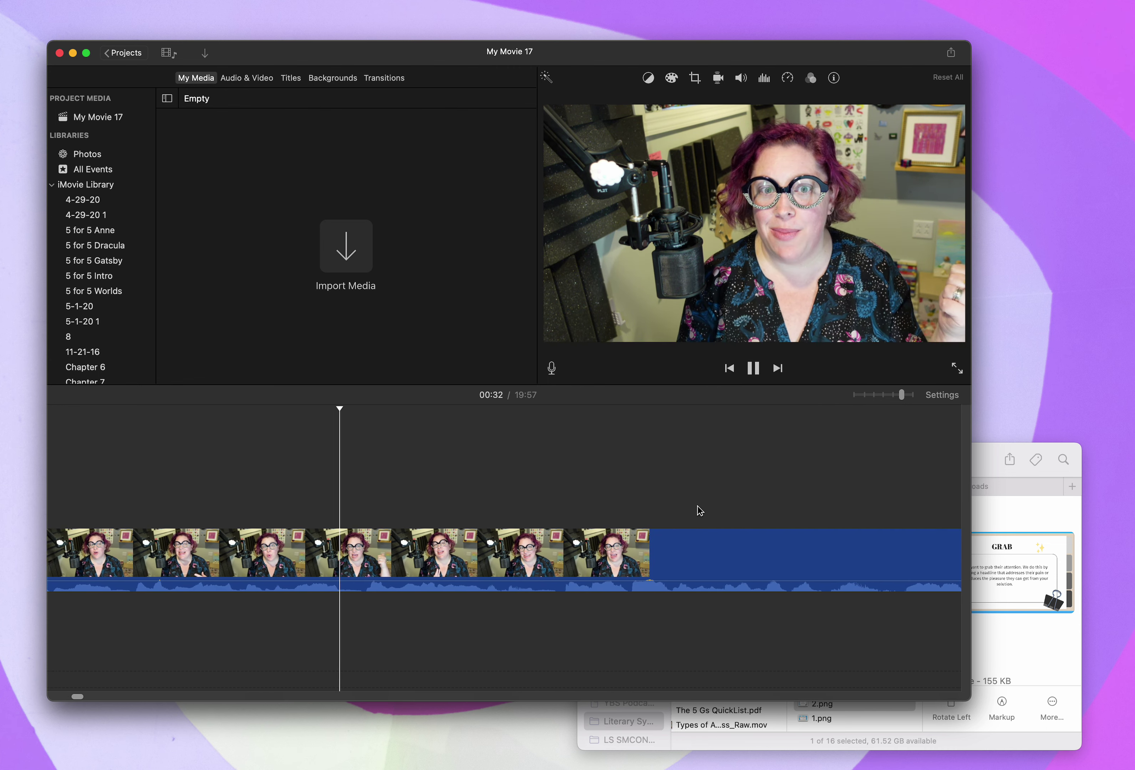
pyautogui.hscroll(4, 578, 502)
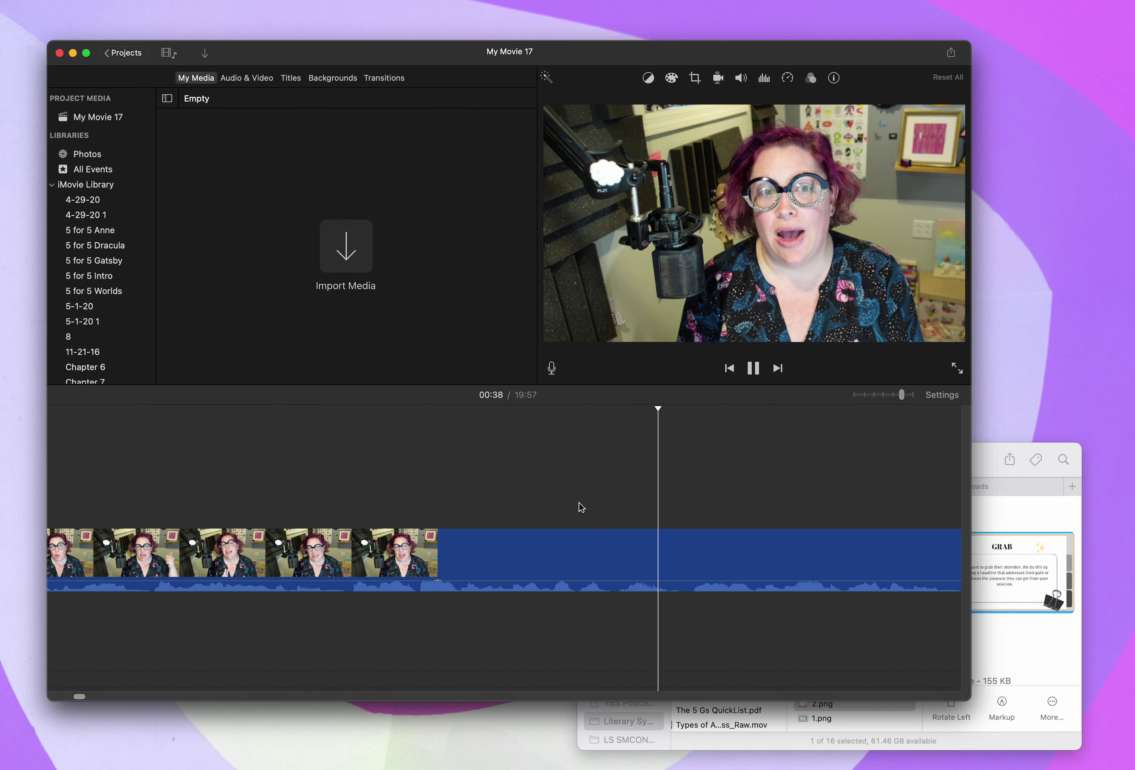
pyautogui.press('space')
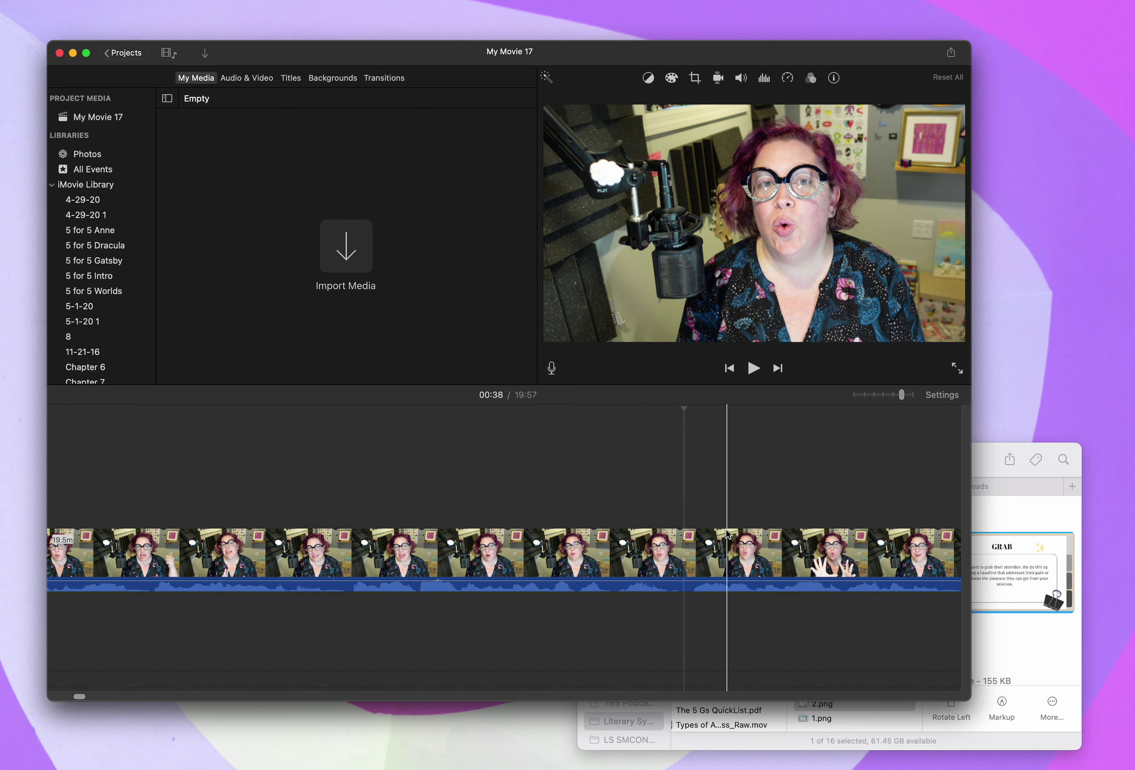
pyautogui.click(688, 543)
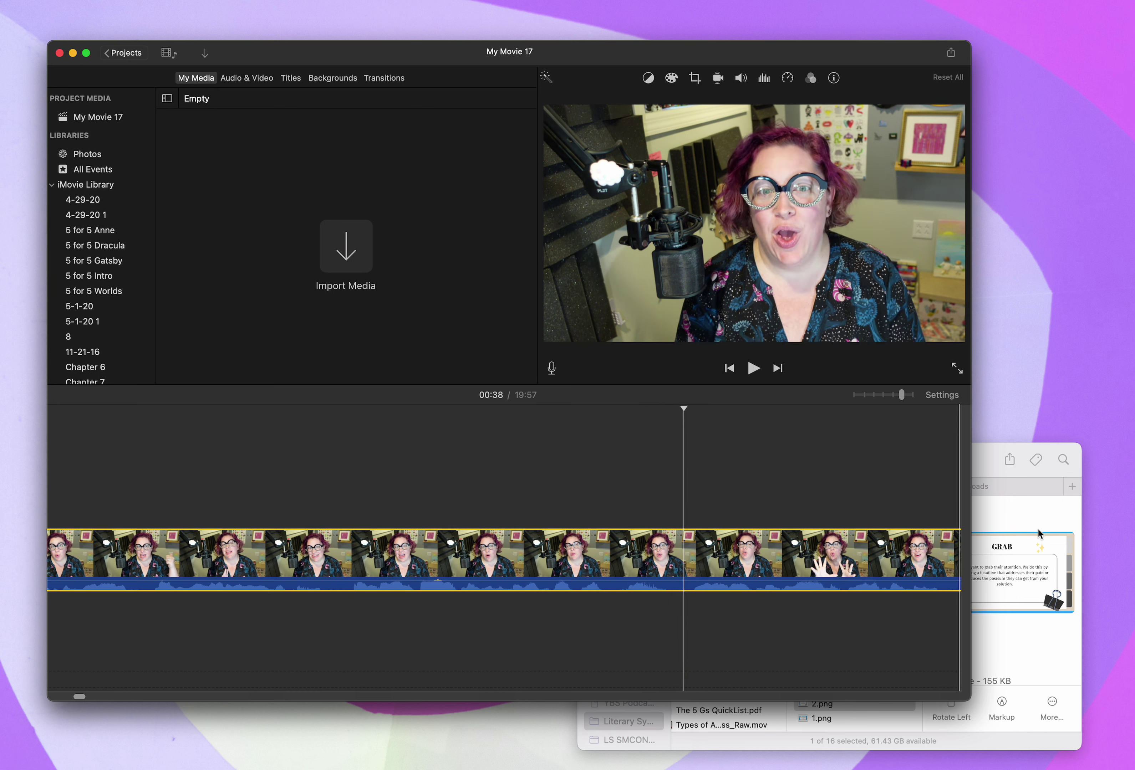
pyautogui.click(1027, 516)
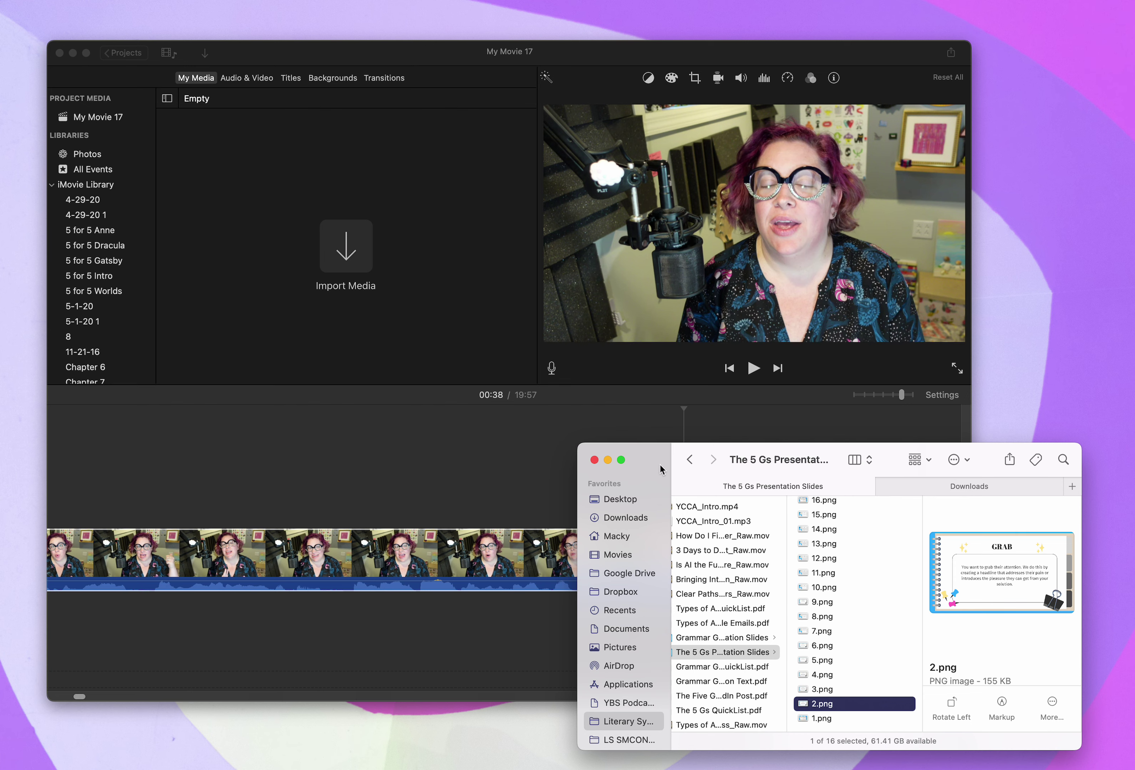
# Drop 2.png as a 4.0s cutaway above the talking-head clip at 00:38
pyautogui.moveTo(660, 464); pyautogui.dragTo(789, 500)
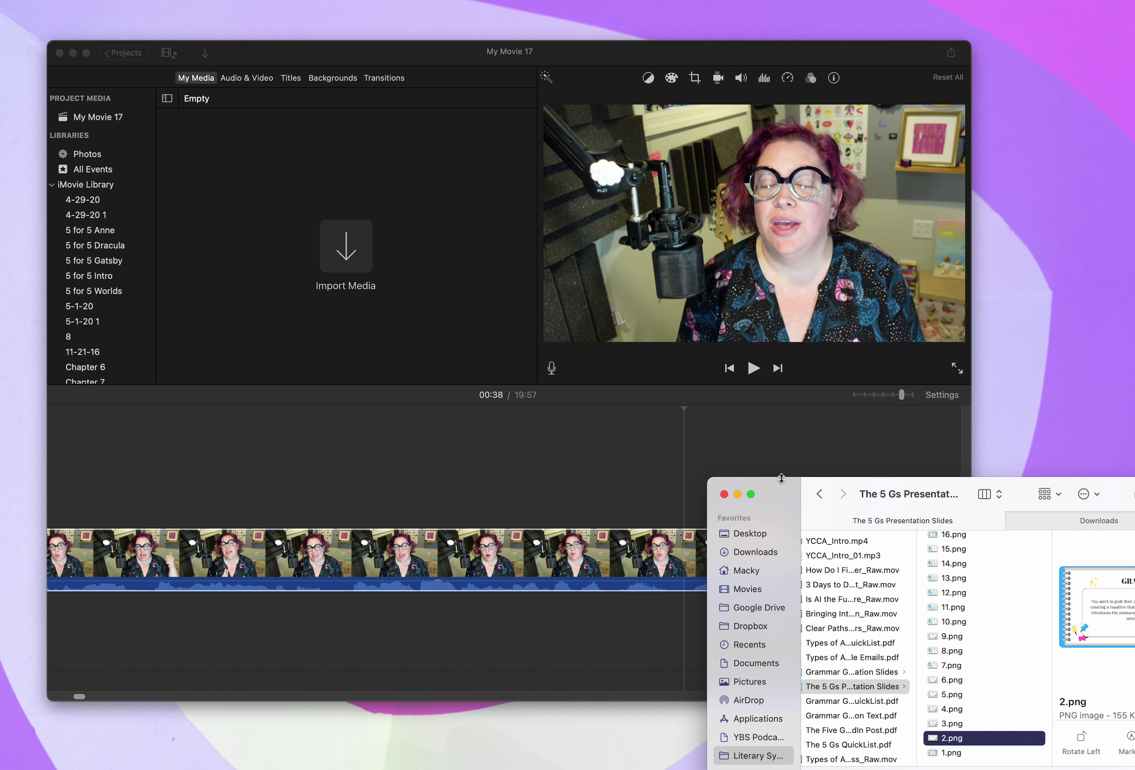
pyautogui.moveTo(781, 478); pyautogui.dragTo(786, 444)
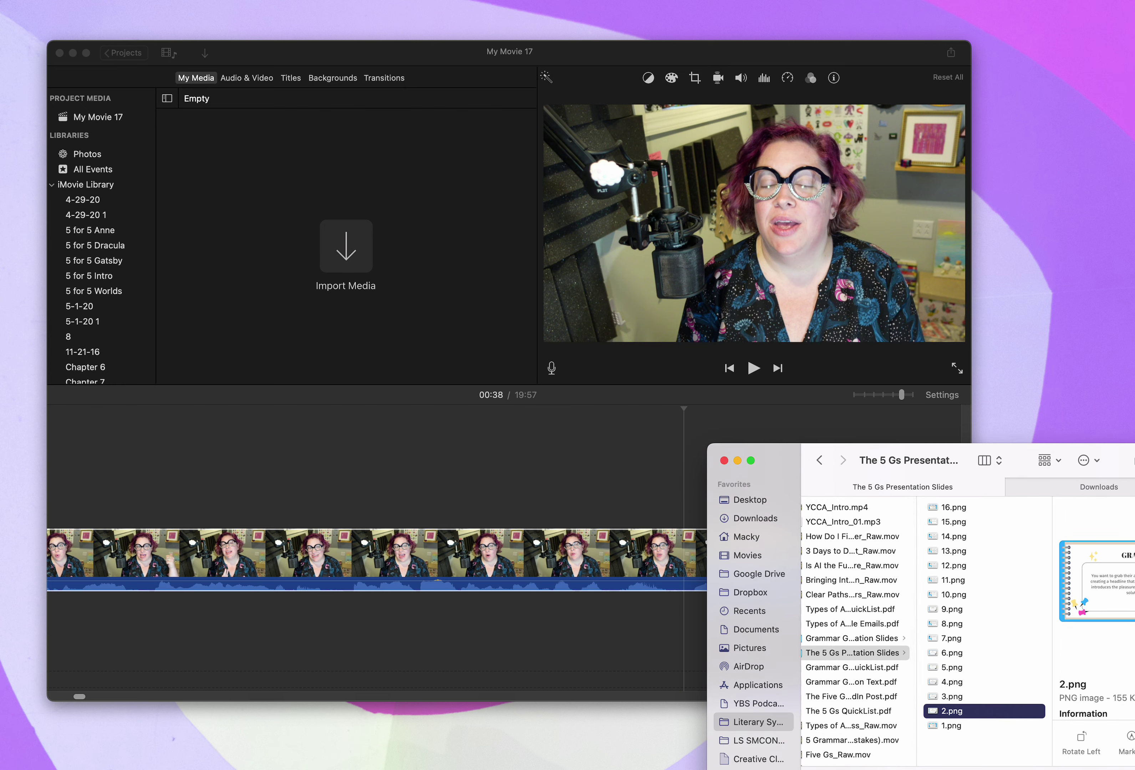
pyautogui.moveTo(1133, 464); pyautogui.dragTo(1109, 464)
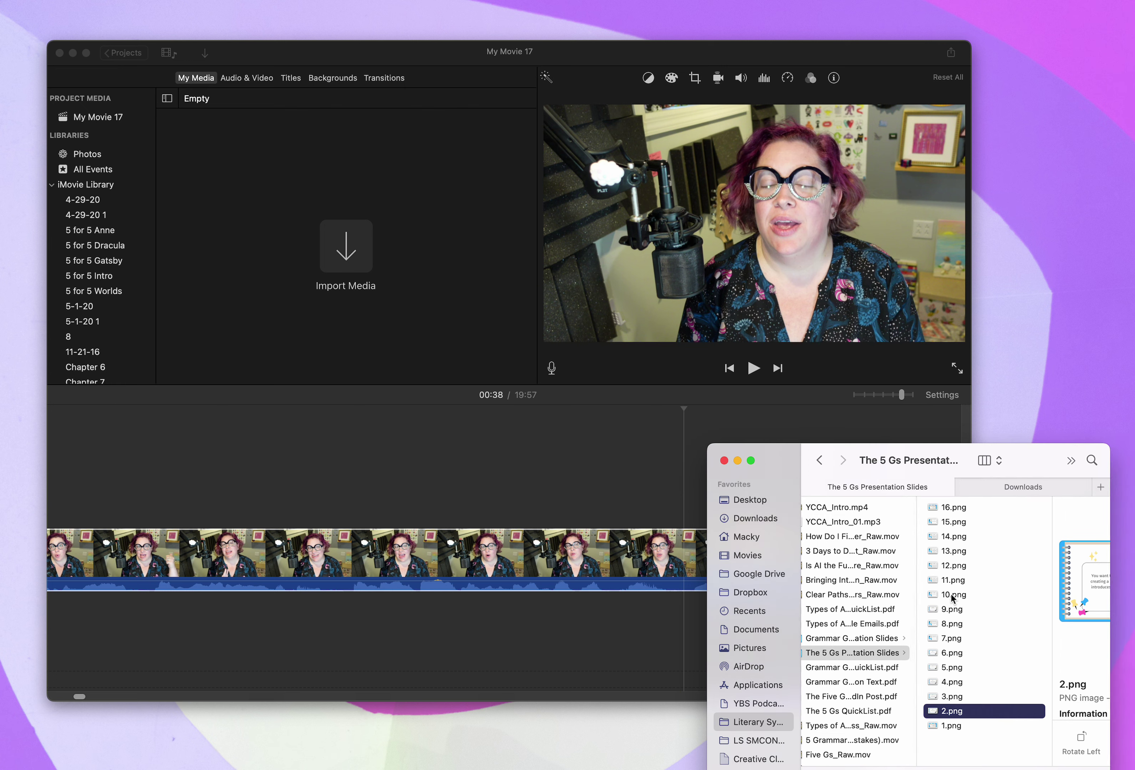
pyautogui.hscroll(3, 938, 593)
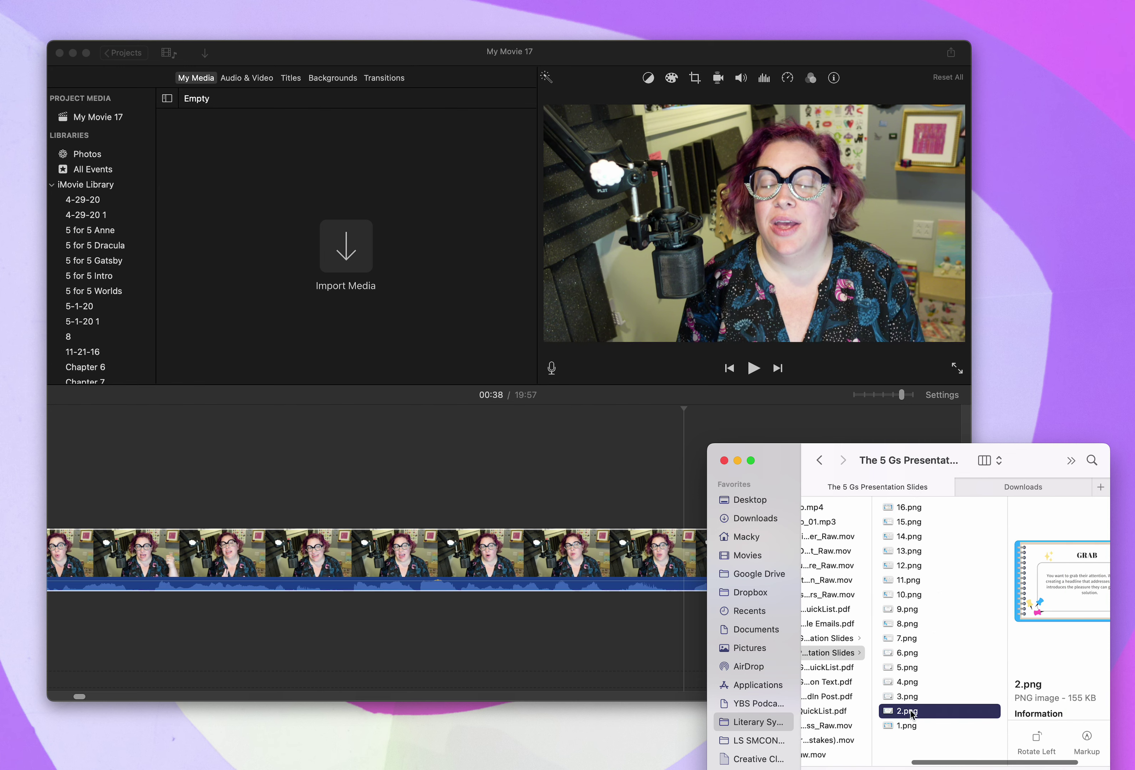
pyautogui.moveTo(910, 714); pyautogui.dragTo(686, 482)
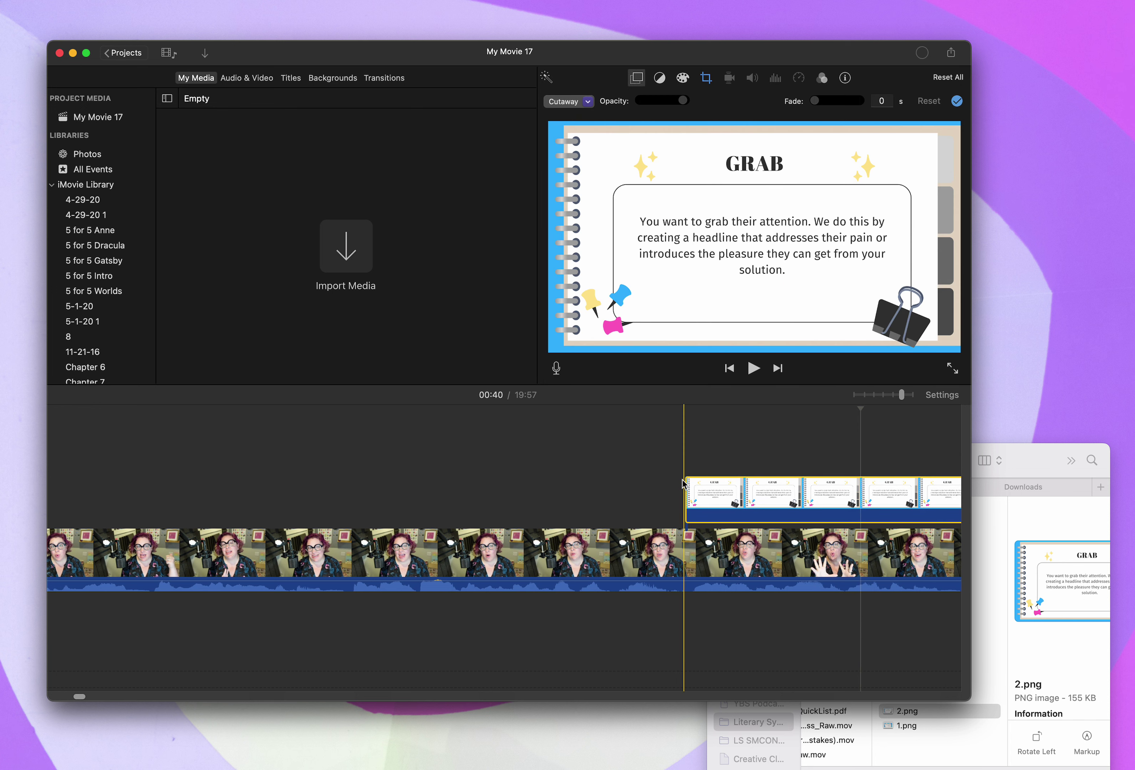
# Set the GRAB slide cutaway's cropping to Fit instead of Ken Burns
pyautogui.click(791, 493)
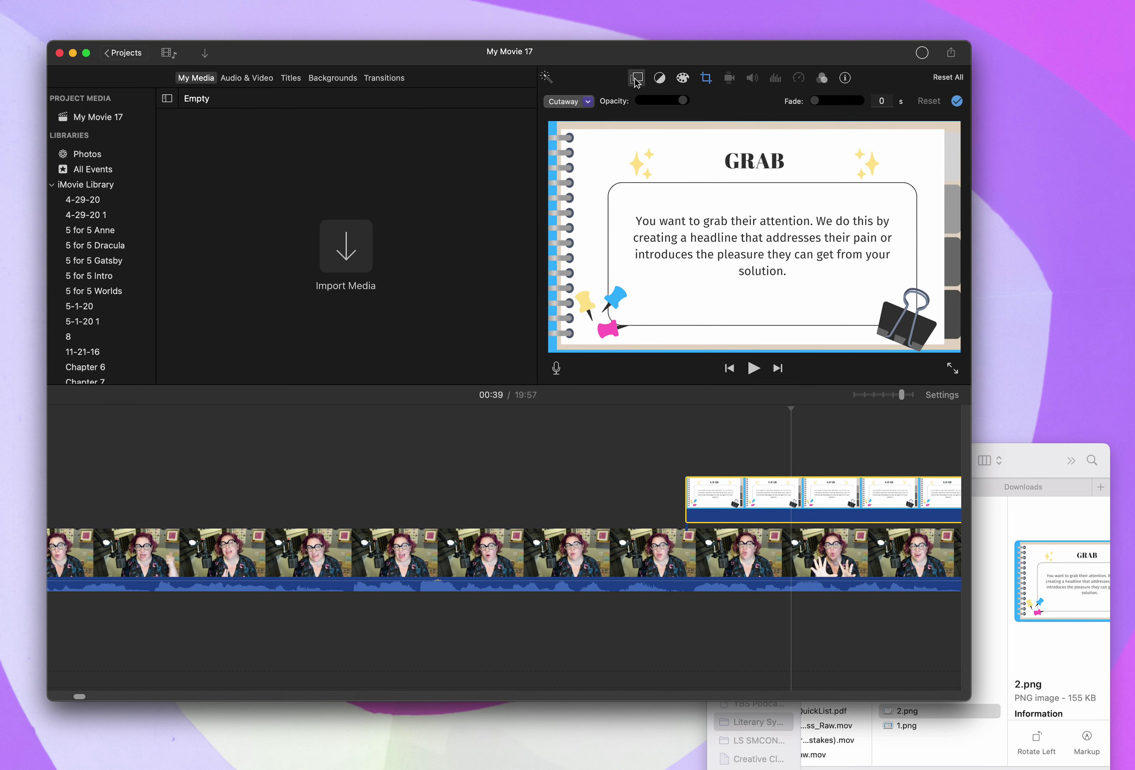
pyautogui.click(705, 80)
pyautogui.click(639, 103)
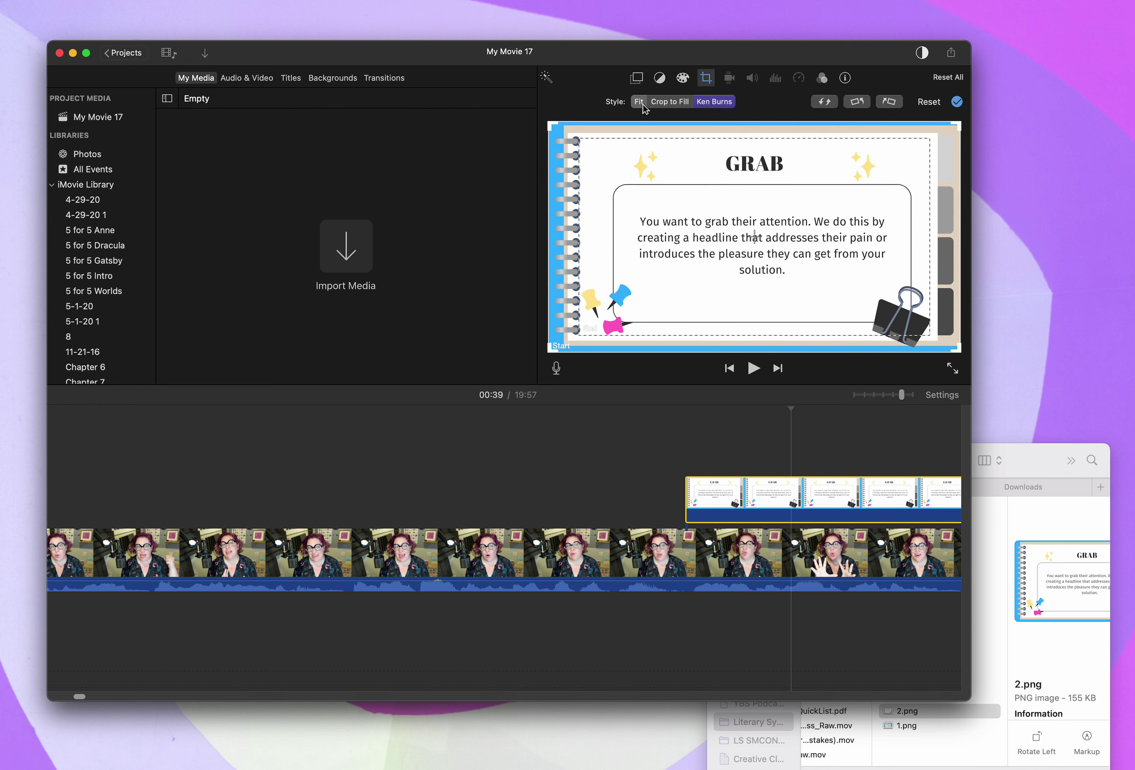
# Play the edit from just before the cutaway on through to 01:07
pyautogui.click(674, 466)
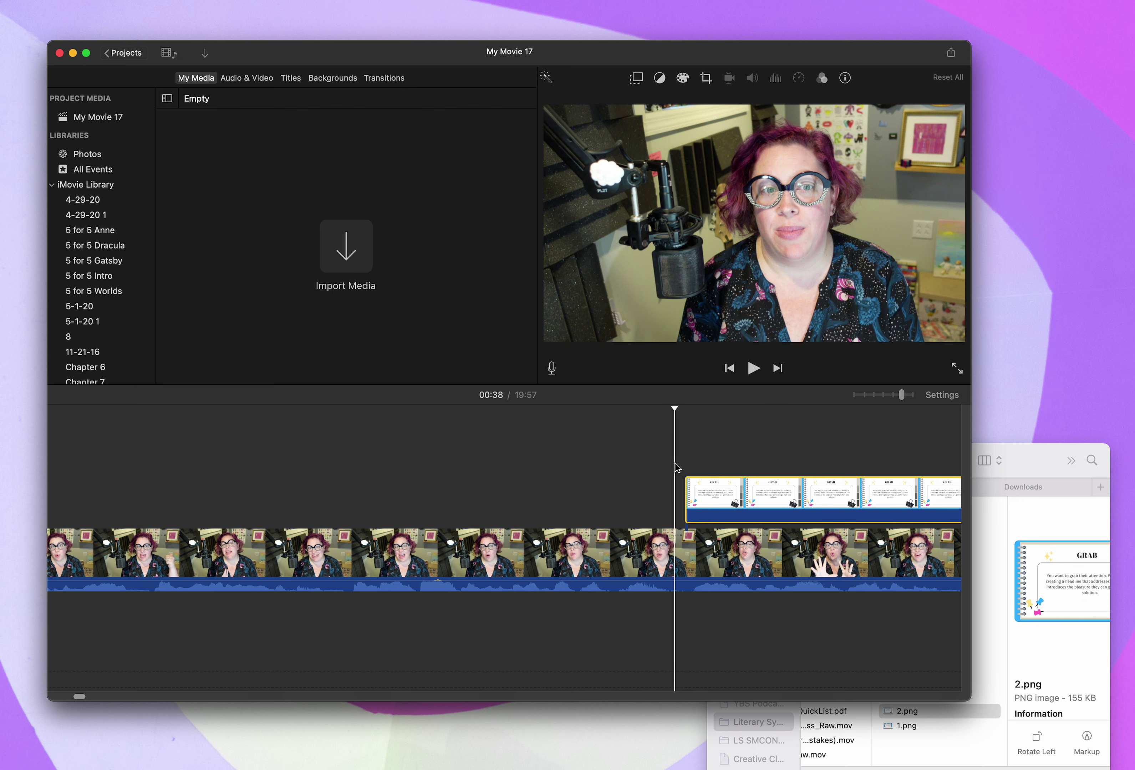
pyautogui.press('space')
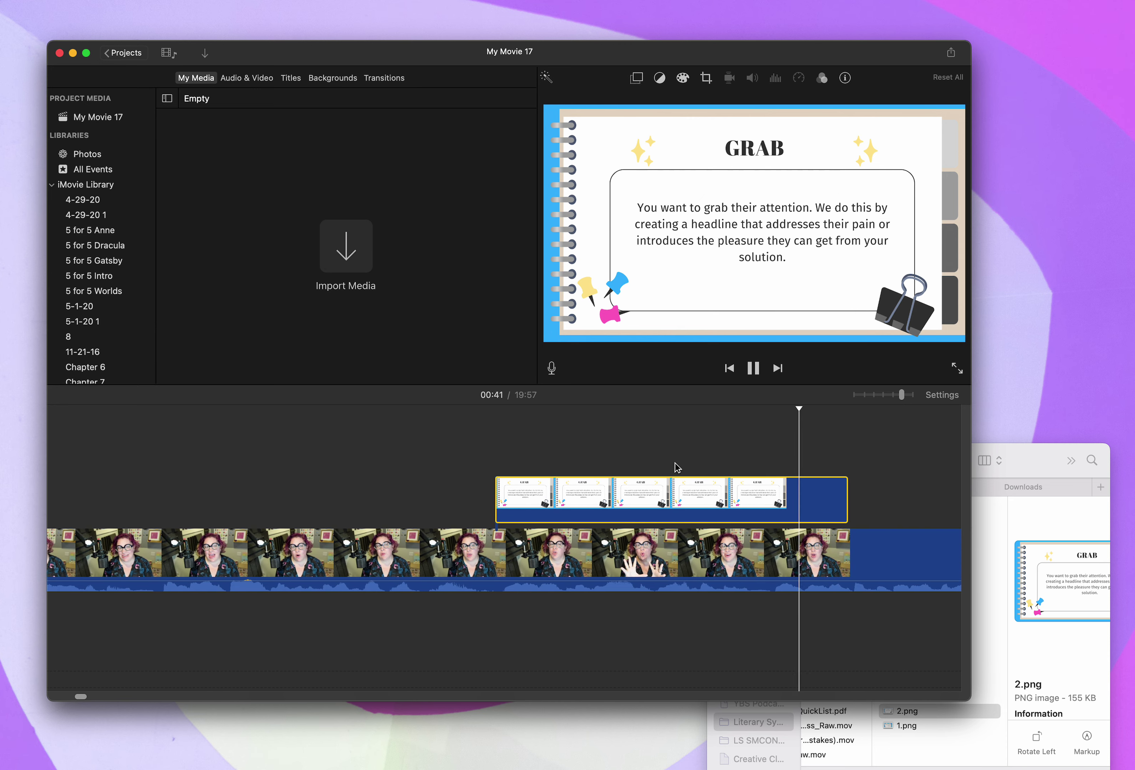
pyautogui.press('space')
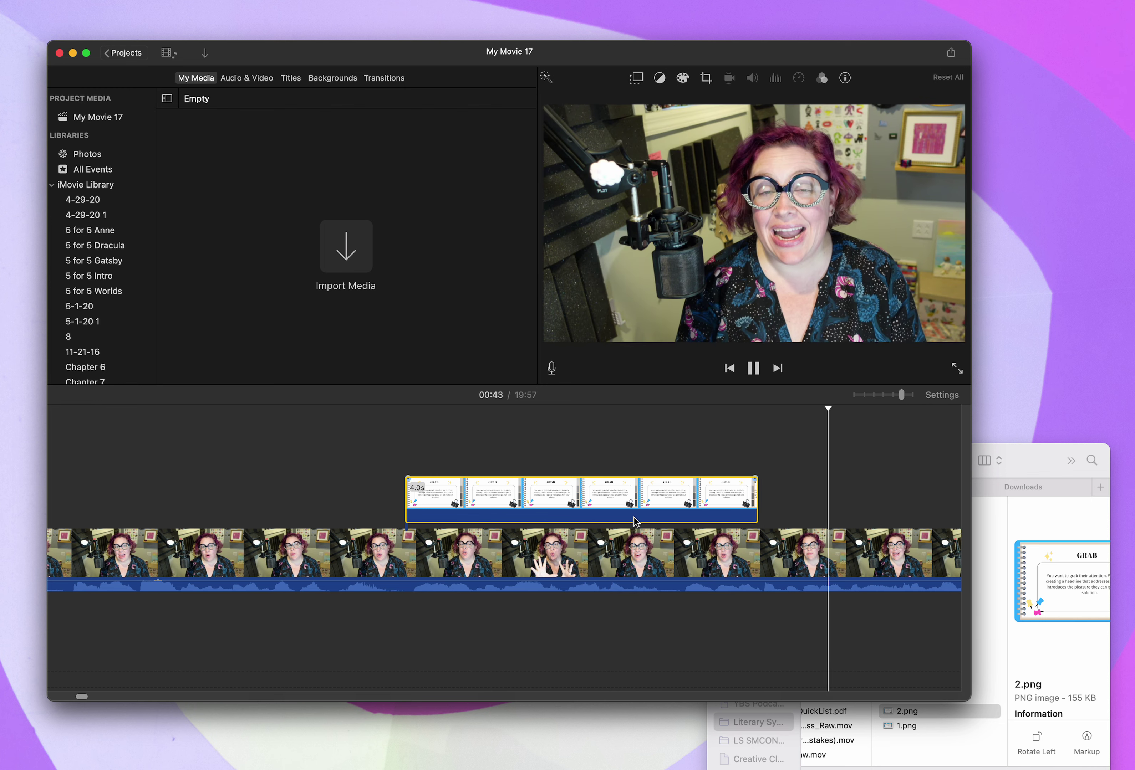
pyautogui.hscroll(5, 634, 521)
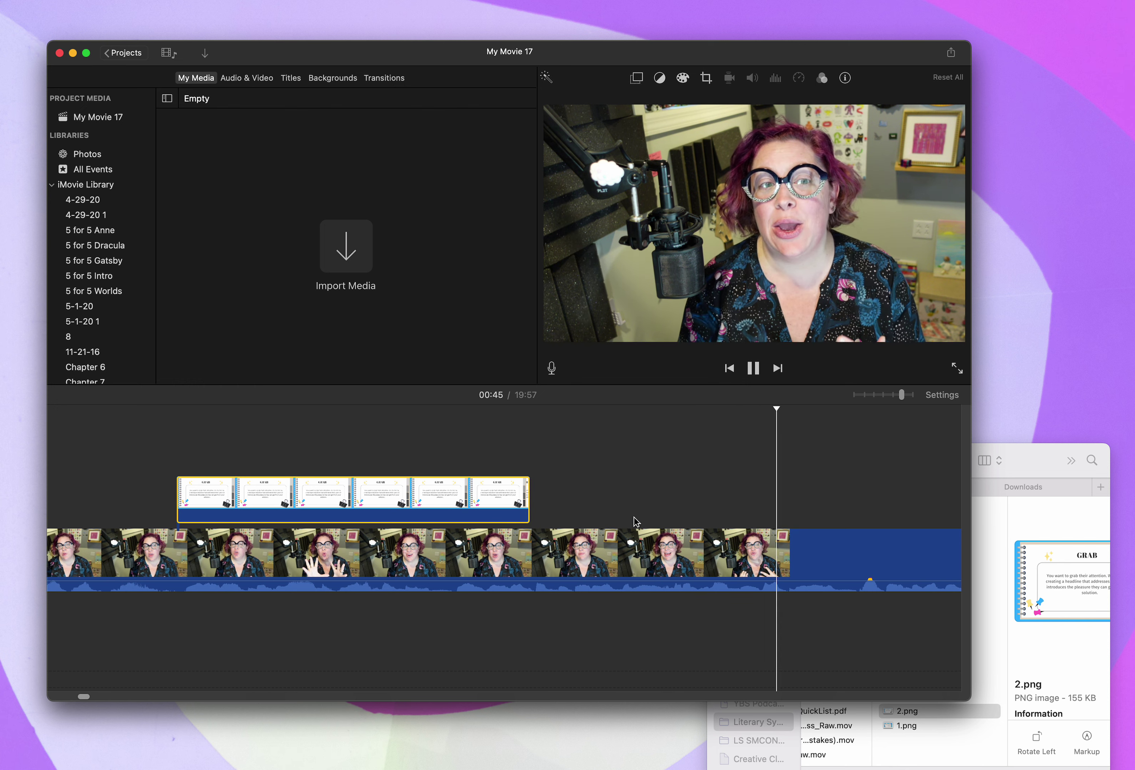
pyautogui.hscroll(7, 634, 517)
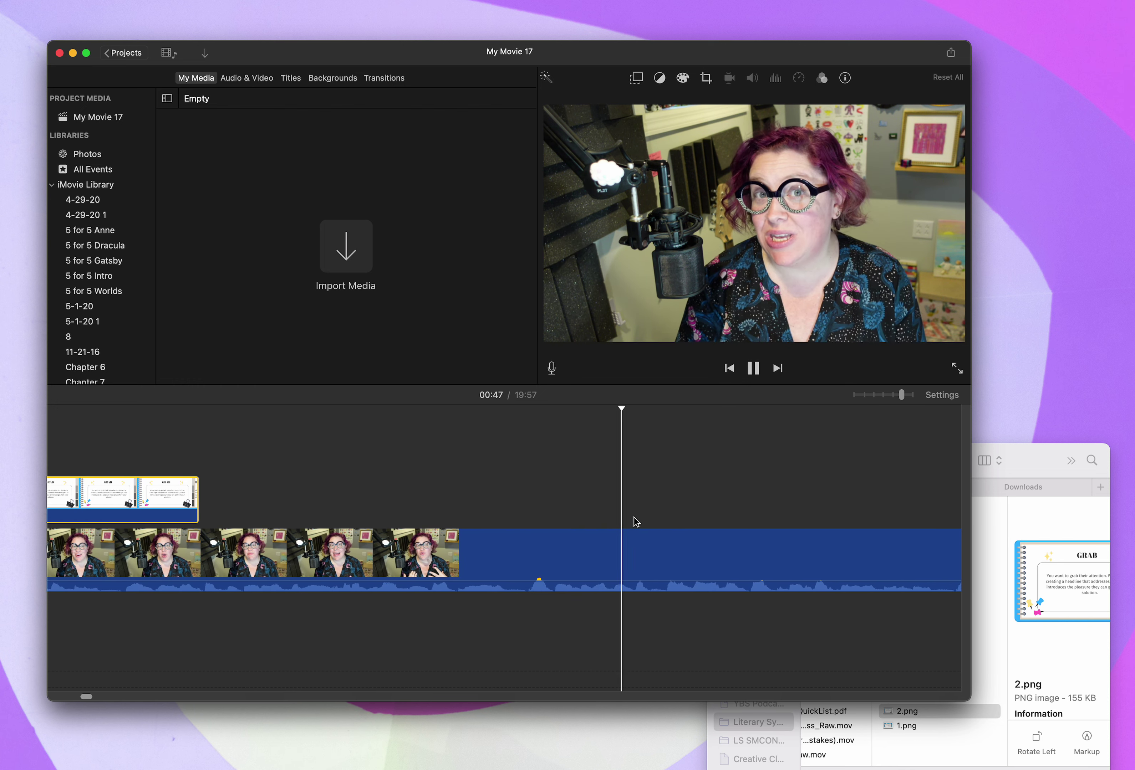
pyautogui.hscroll(5, 634, 517)
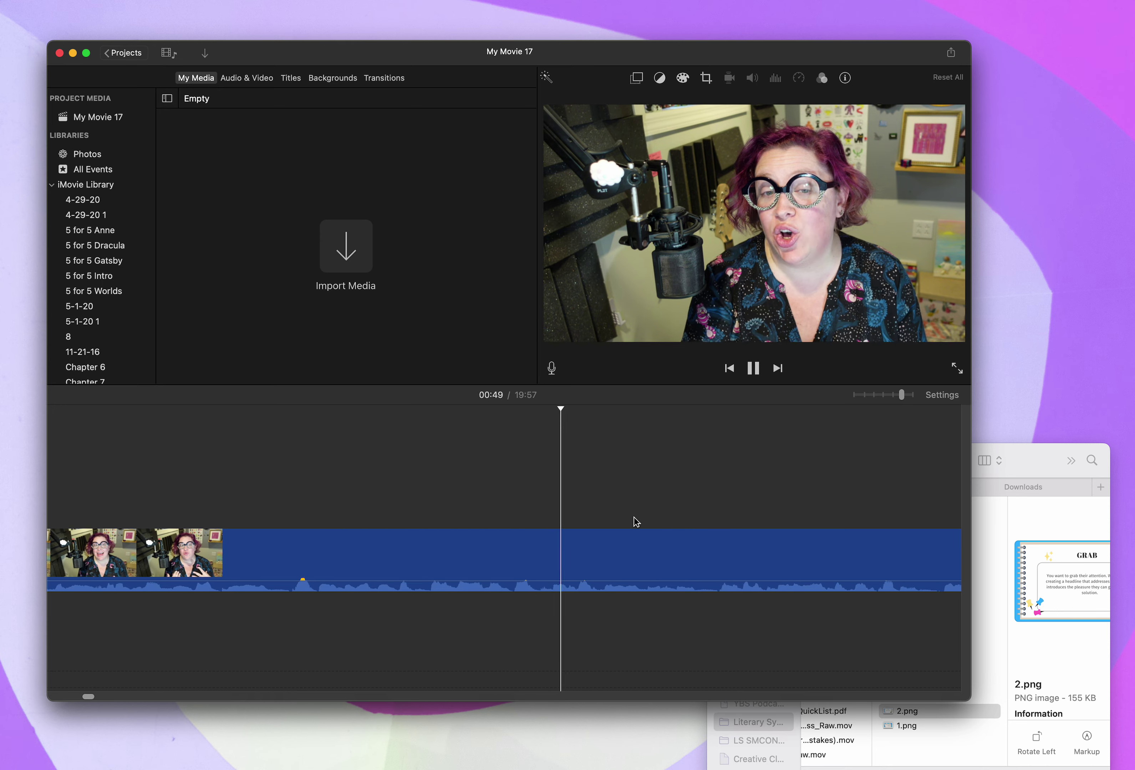
pyautogui.hscroll(1, 633, 516)
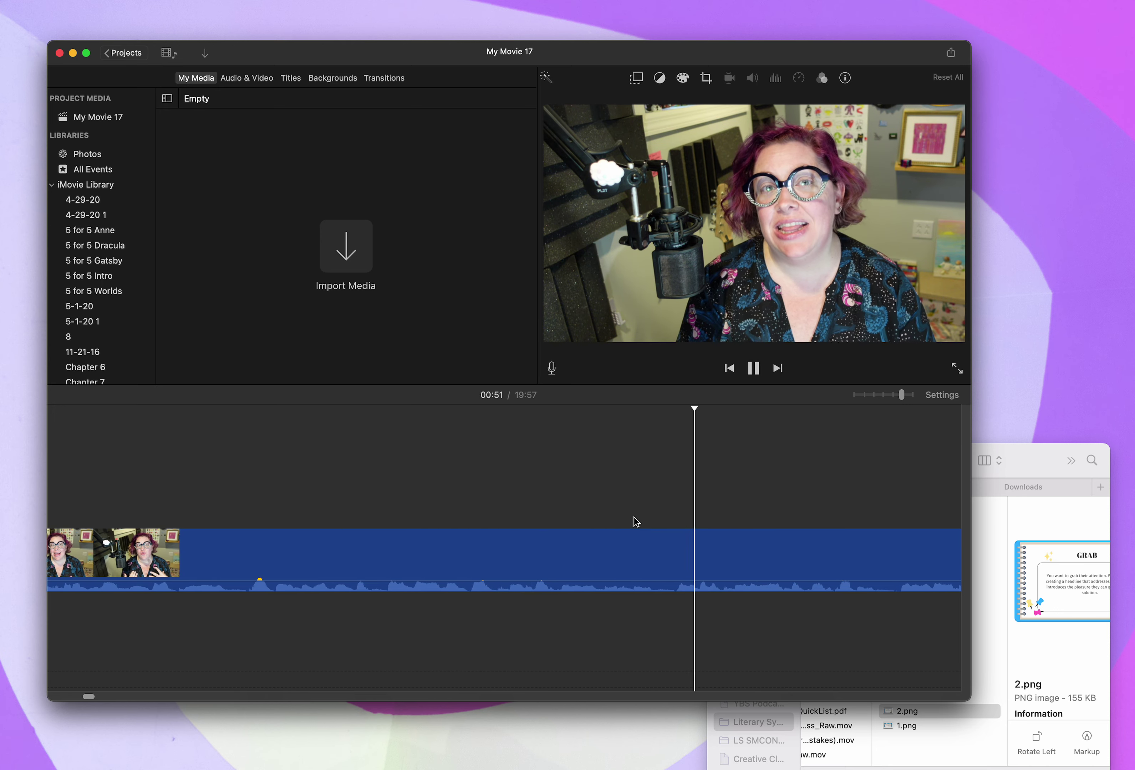
pyautogui.hscroll(7, 634, 517)
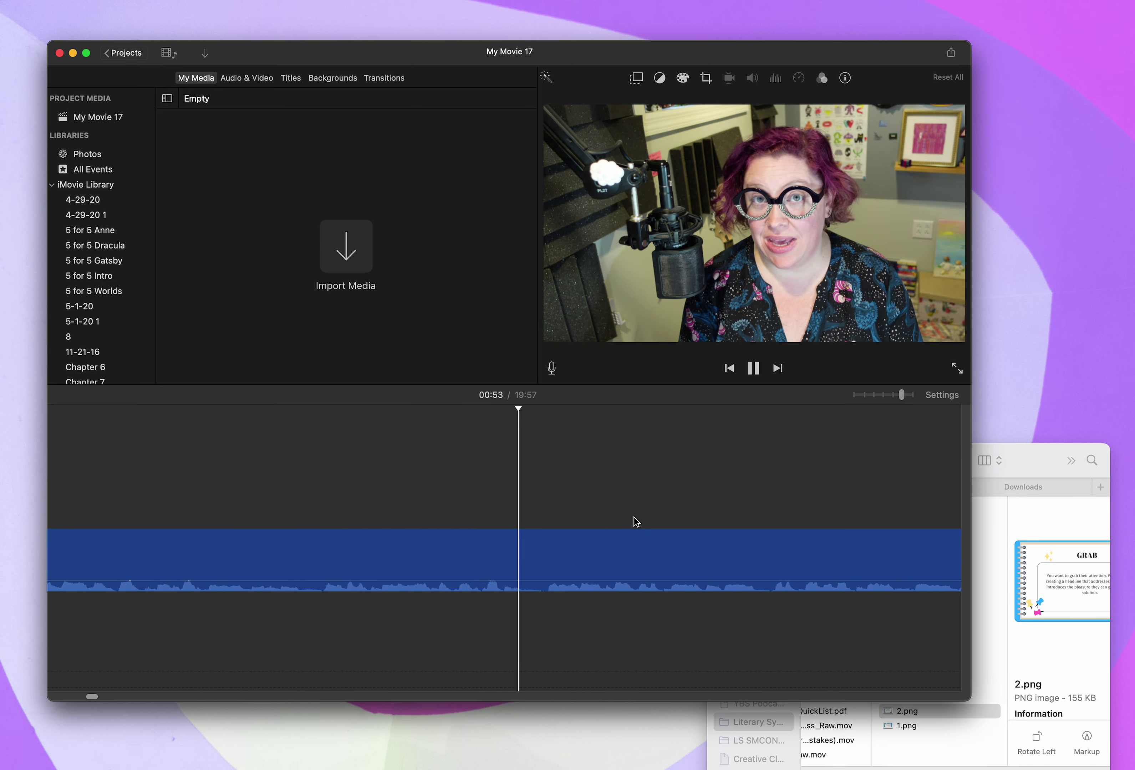
pyautogui.hscroll(6, 633, 517)
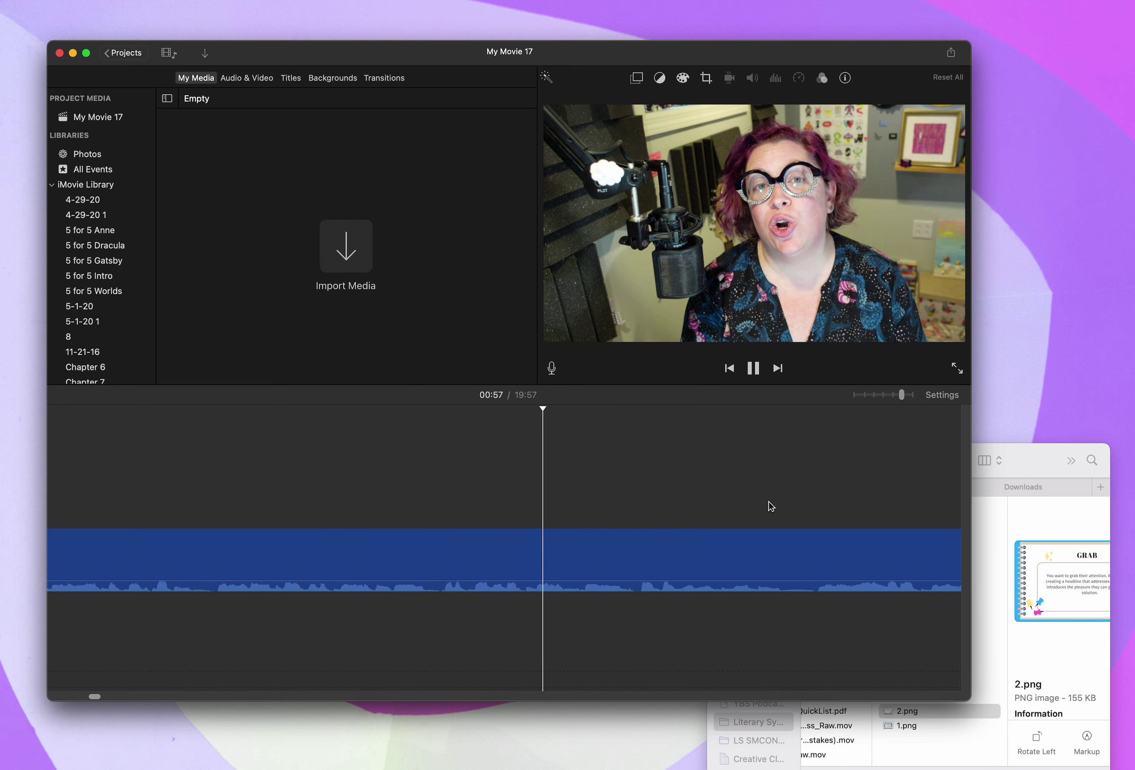
pyautogui.hscroll(2, 770, 501)
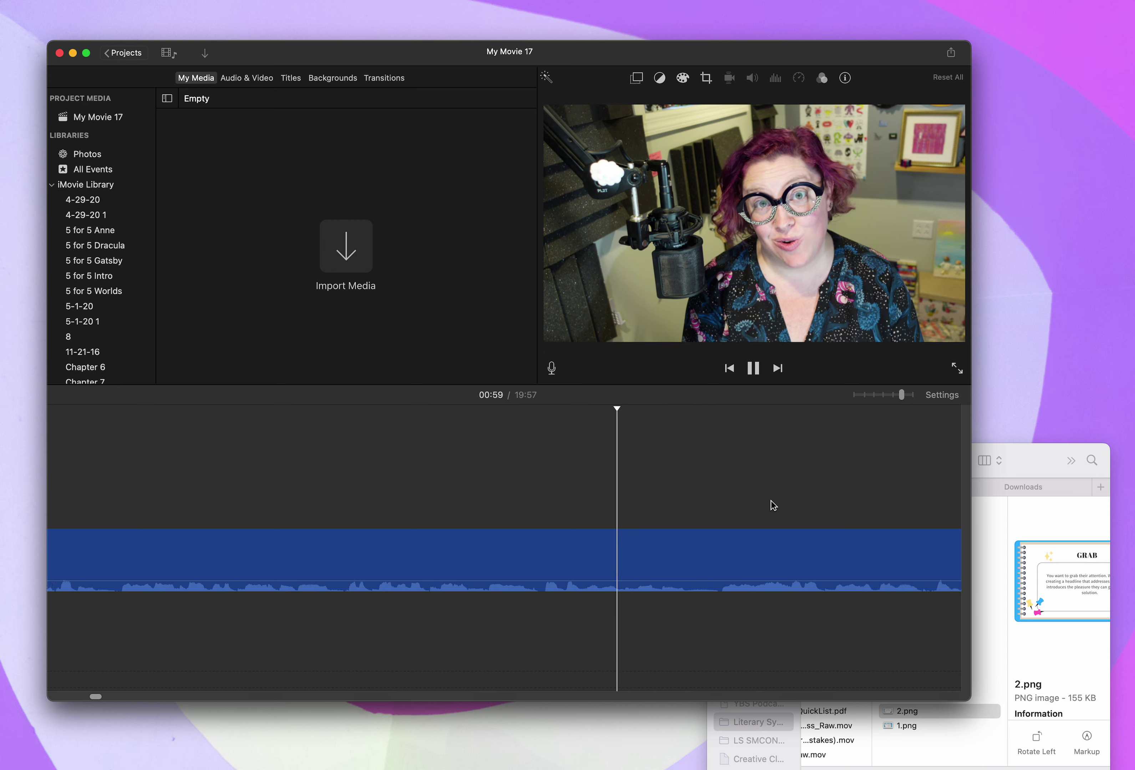
pyautogui.hscroll(5, 770, 502)
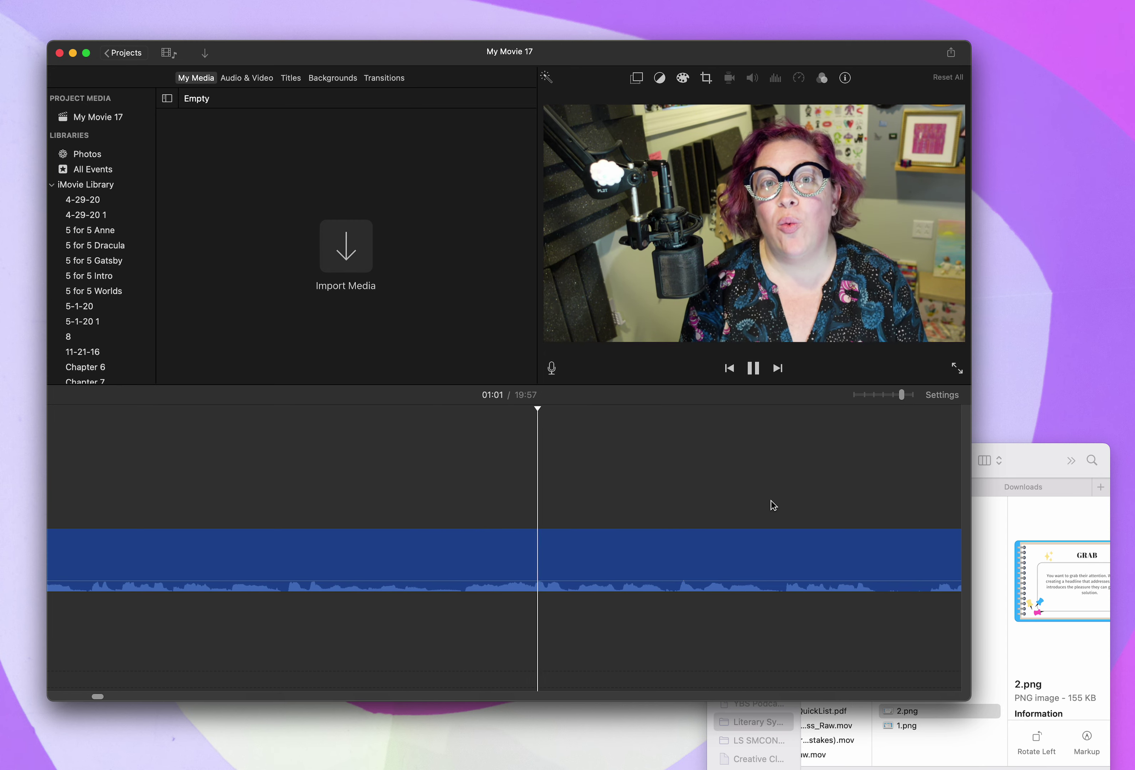
pyautogui.hscroll(6, 771, 501)
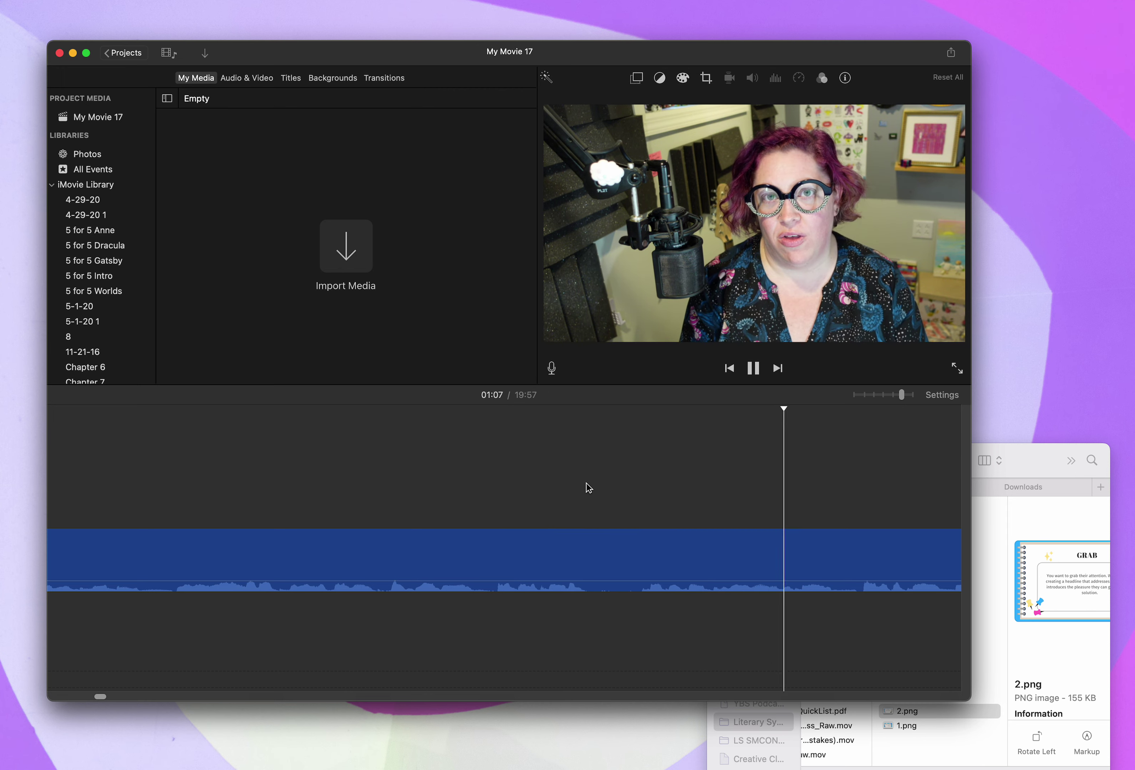
# Split out and delete the 0.5-second mistake near 01:05, then replay the cut
pyautogui.press('space')
pyautogui.click(591, 524)
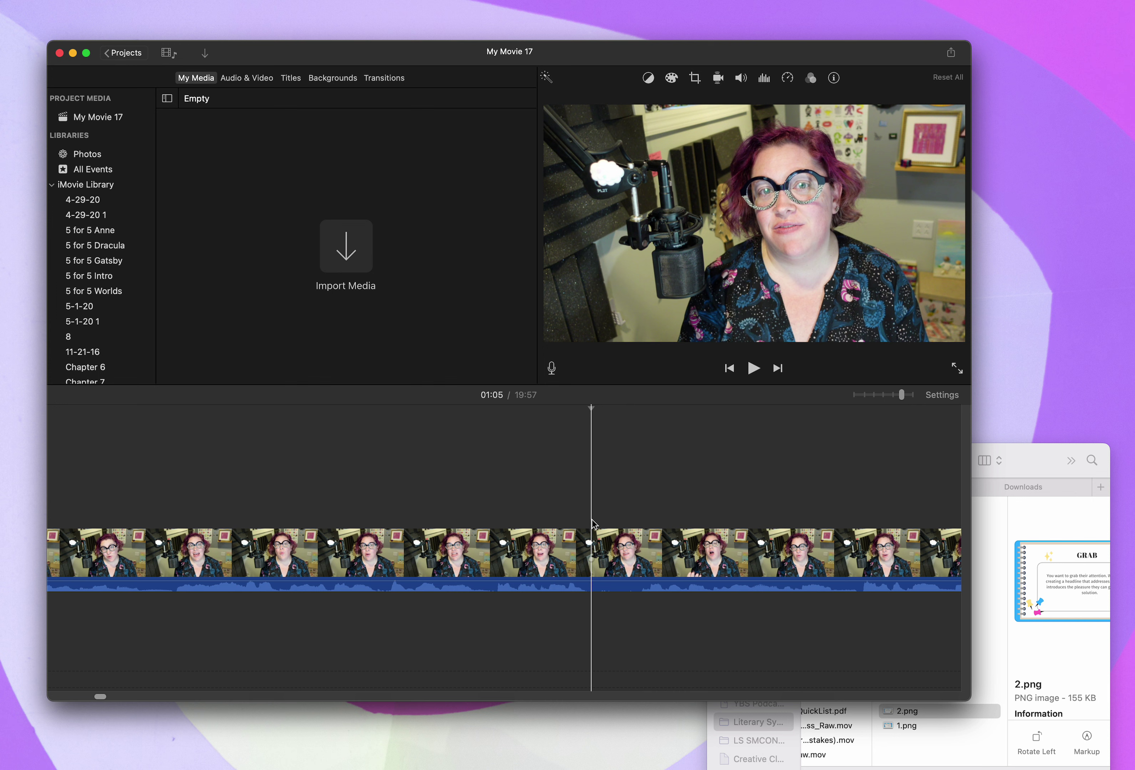
pyautogui.click(592, 549)
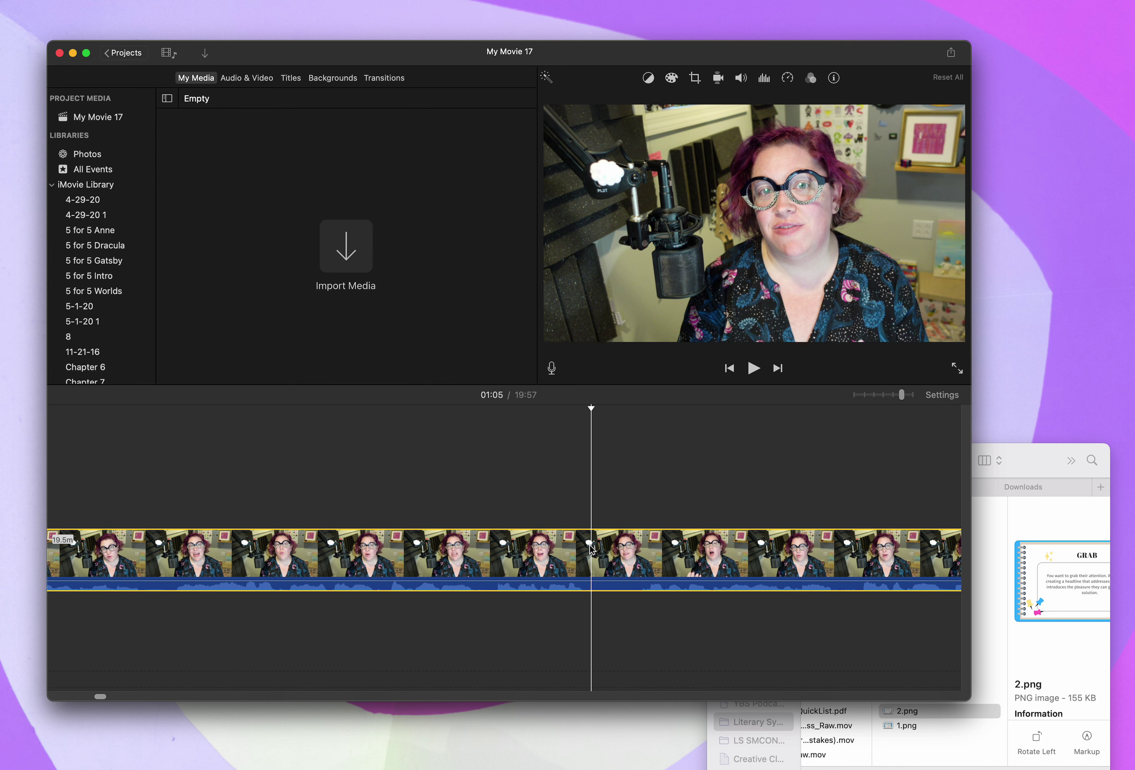
pyautogui.press('super+b')
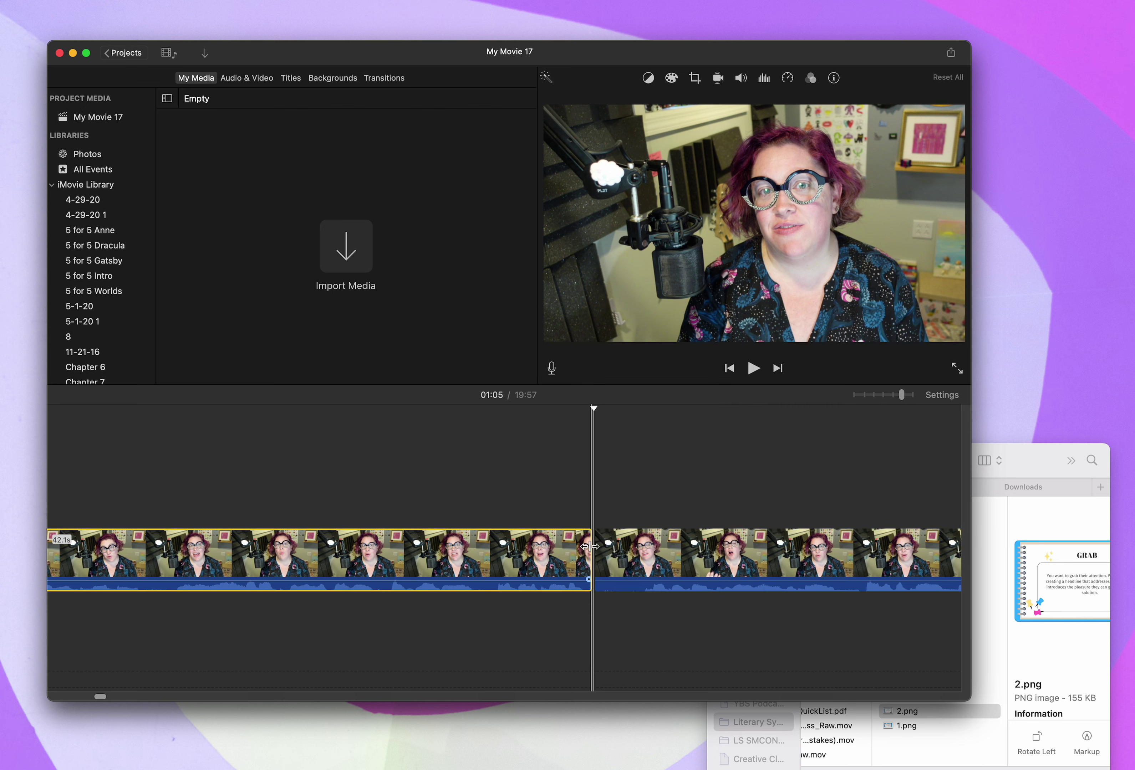
pyautogui.click(643, 549)
pyautogui.press('super+b')
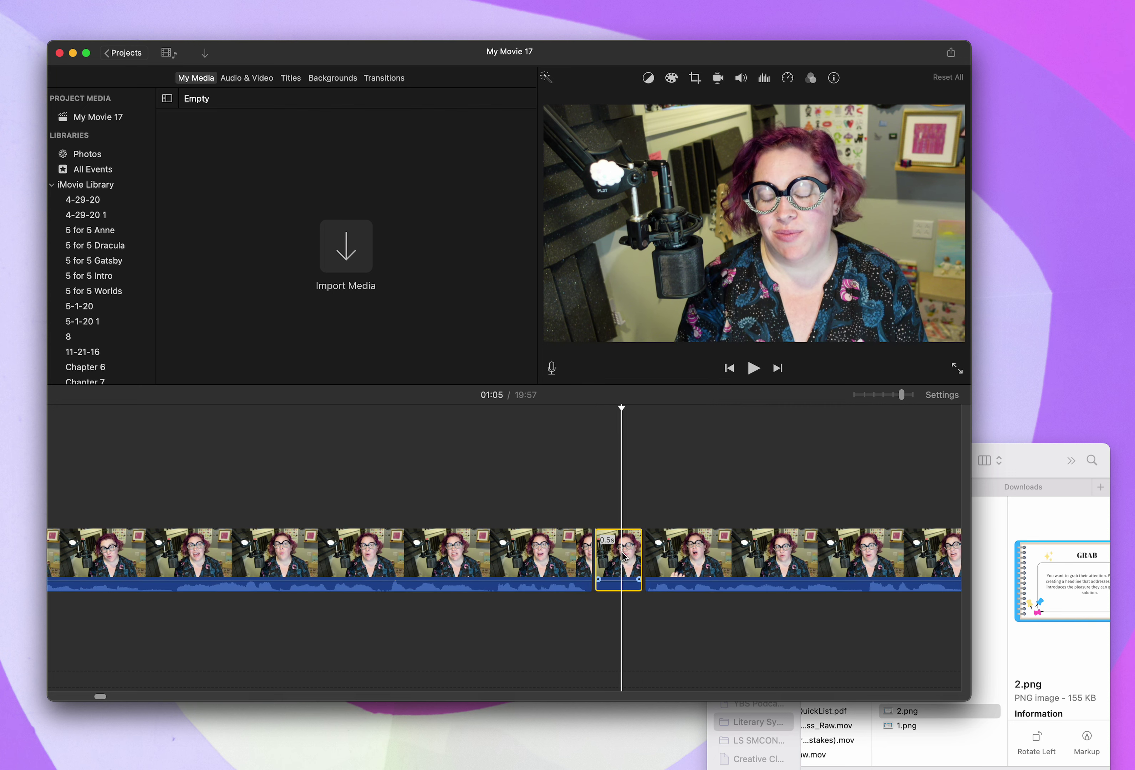
pyautogui.press('Delete')
pyautogui.click(590, 560)
pyautogui.press('space')
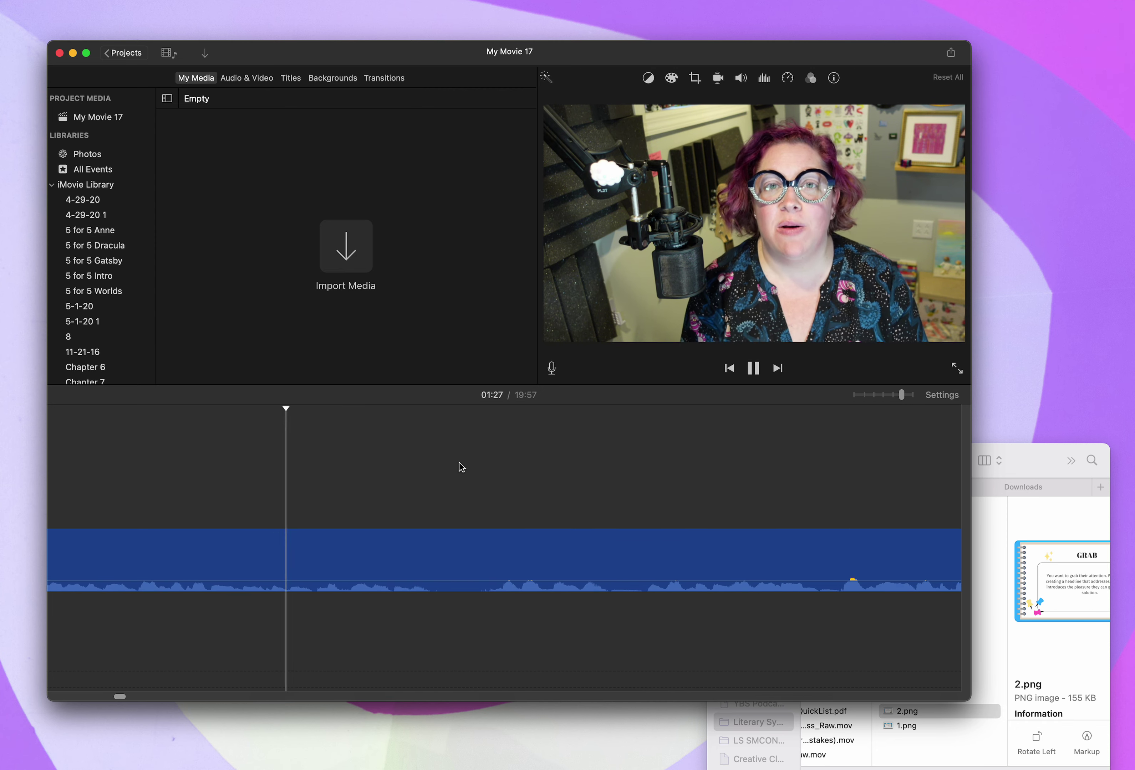
# Split out and delete the 0.6-second pause, shortening the movie to 19:56
pyautogui.press('space')
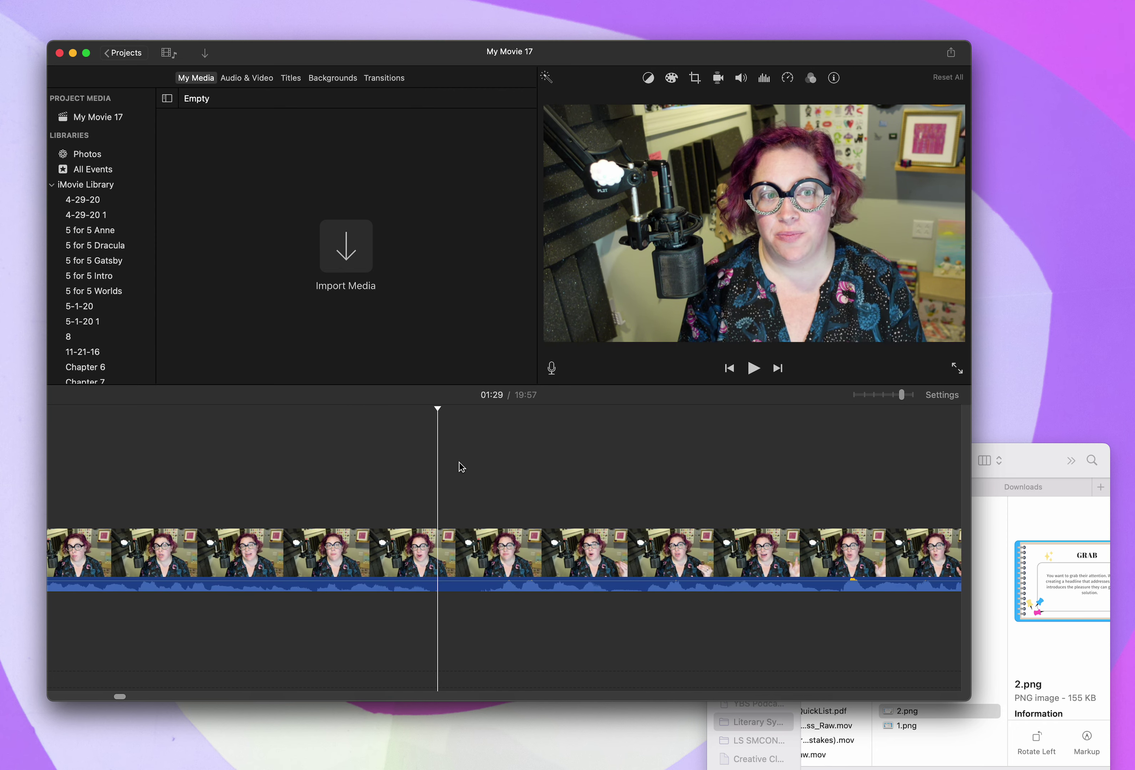
pyautogui.click(440, 550)
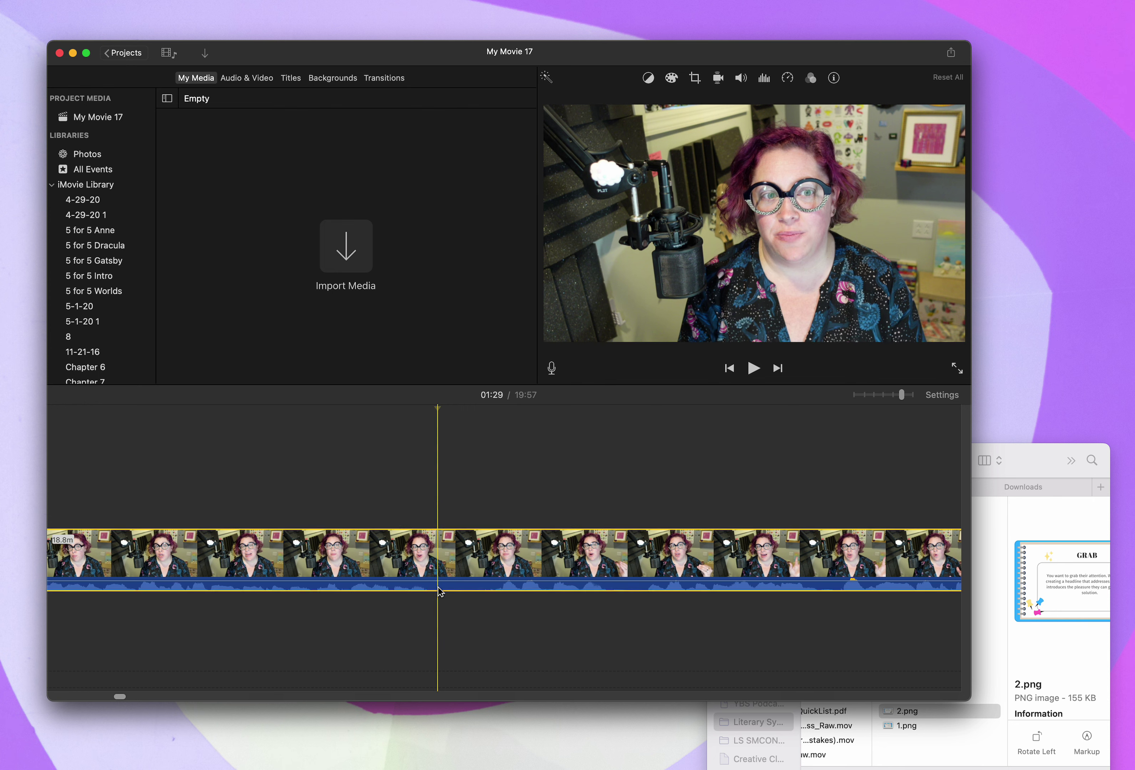
pyautogui.press('super+b')
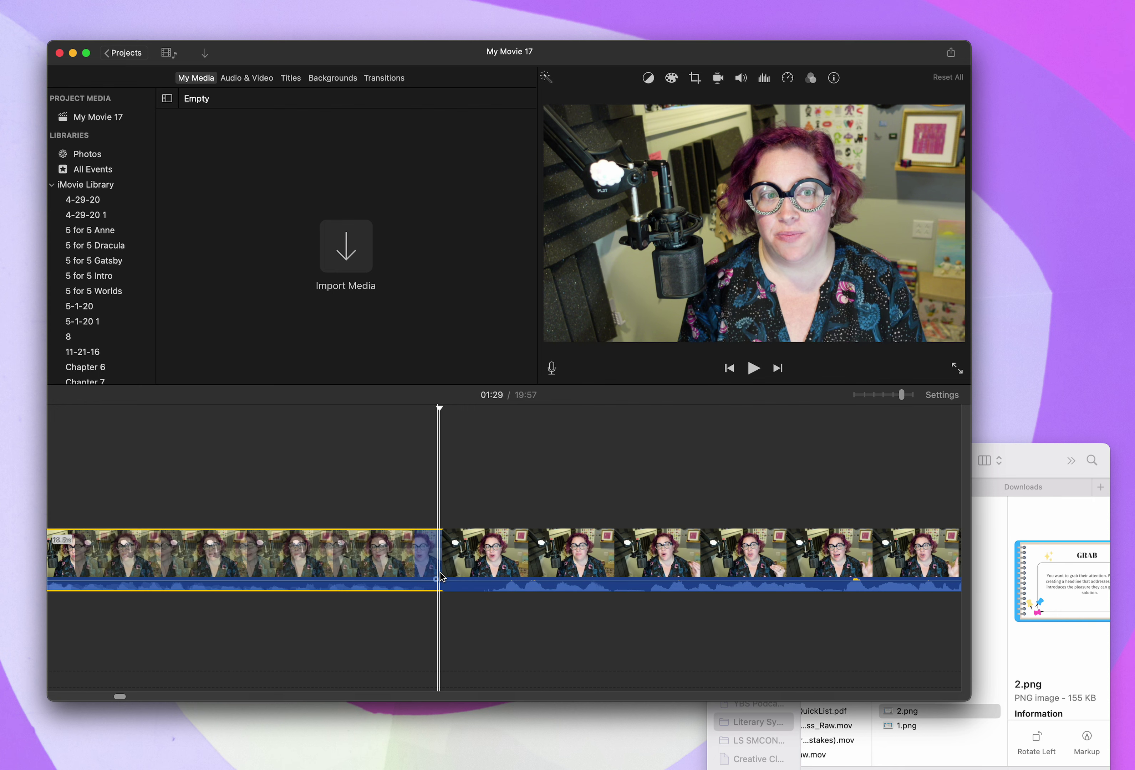
pyautogui.click(493, 573)
pyautogui.press('super+b')
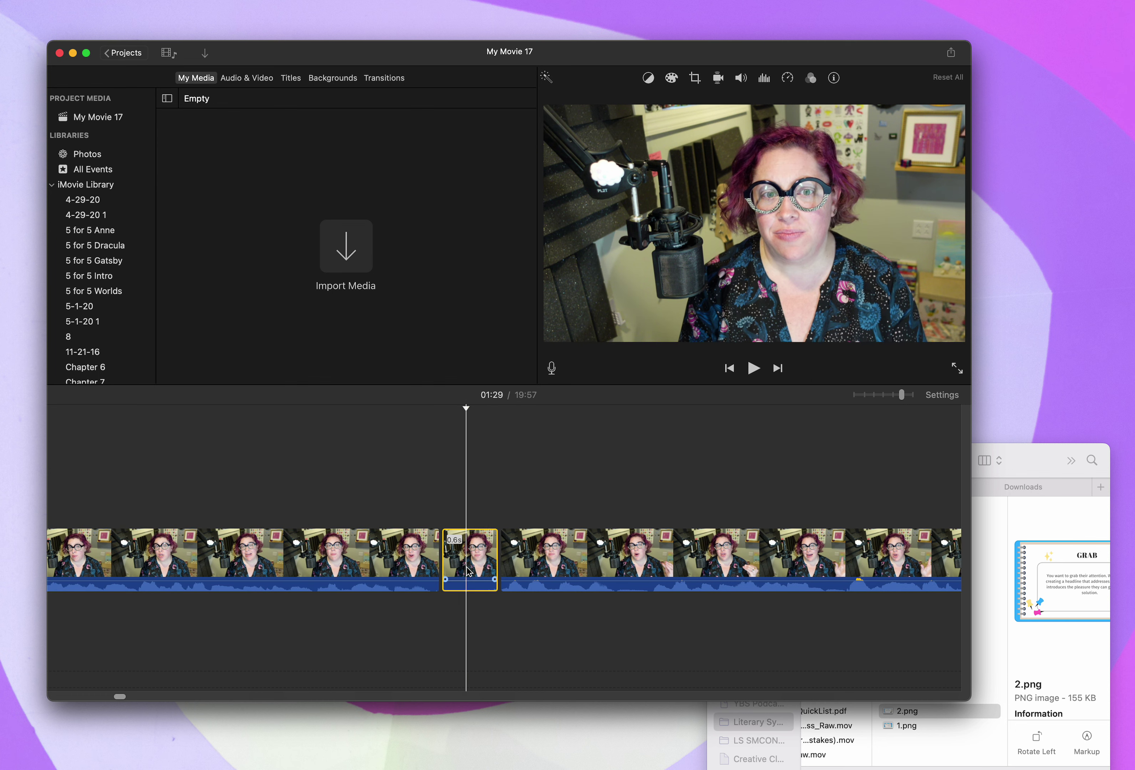
pyautogui.press('Delete')
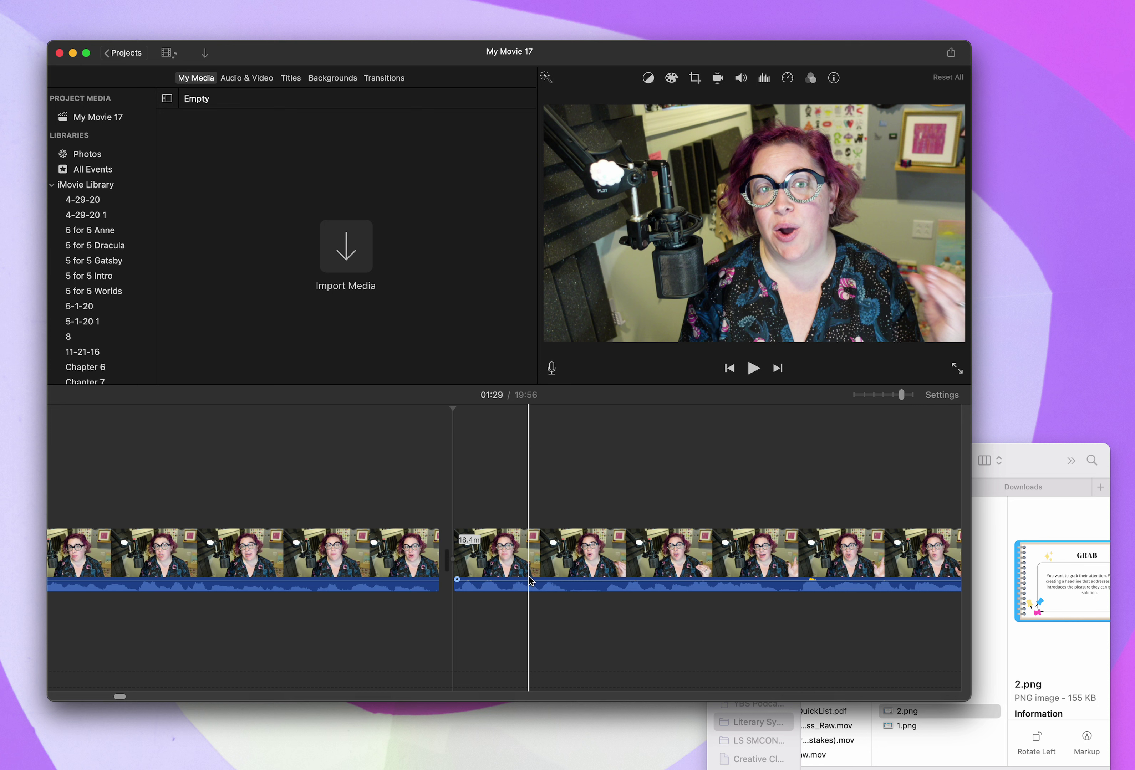
# Replay the footage past the cut, stopping at 01:34
pyautogui.click(564, 576)
pyautogui.press('space')
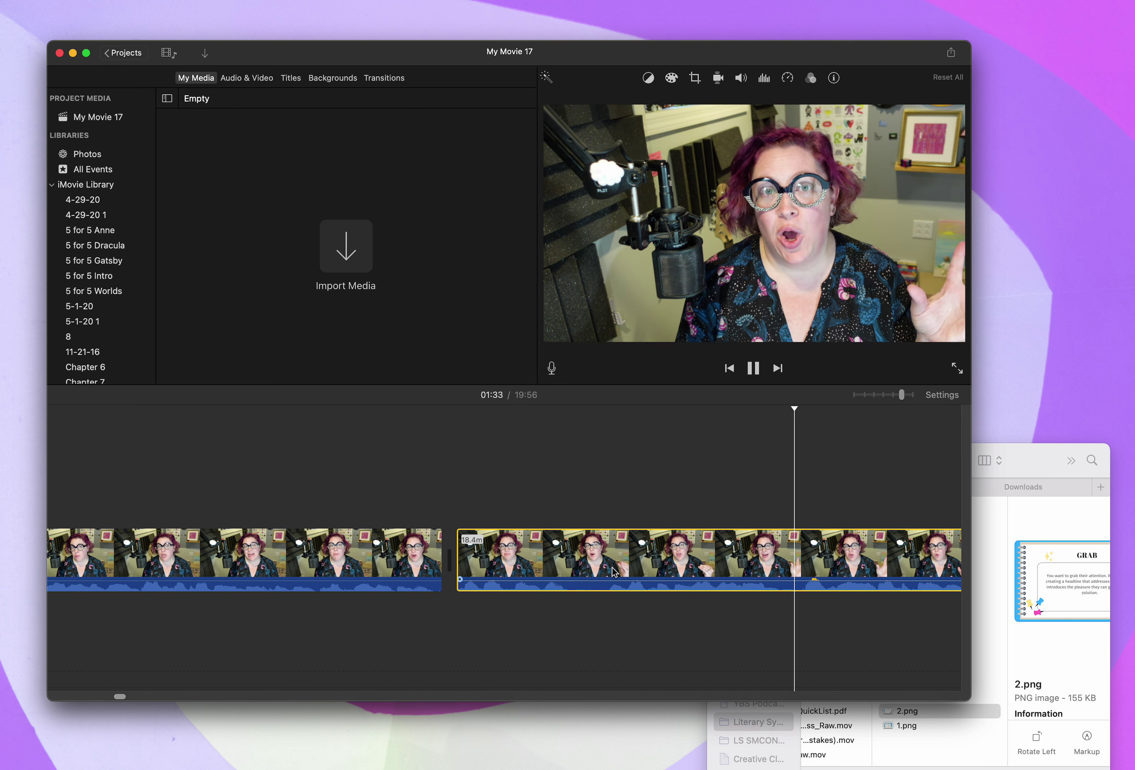
pyautogui.press('space')
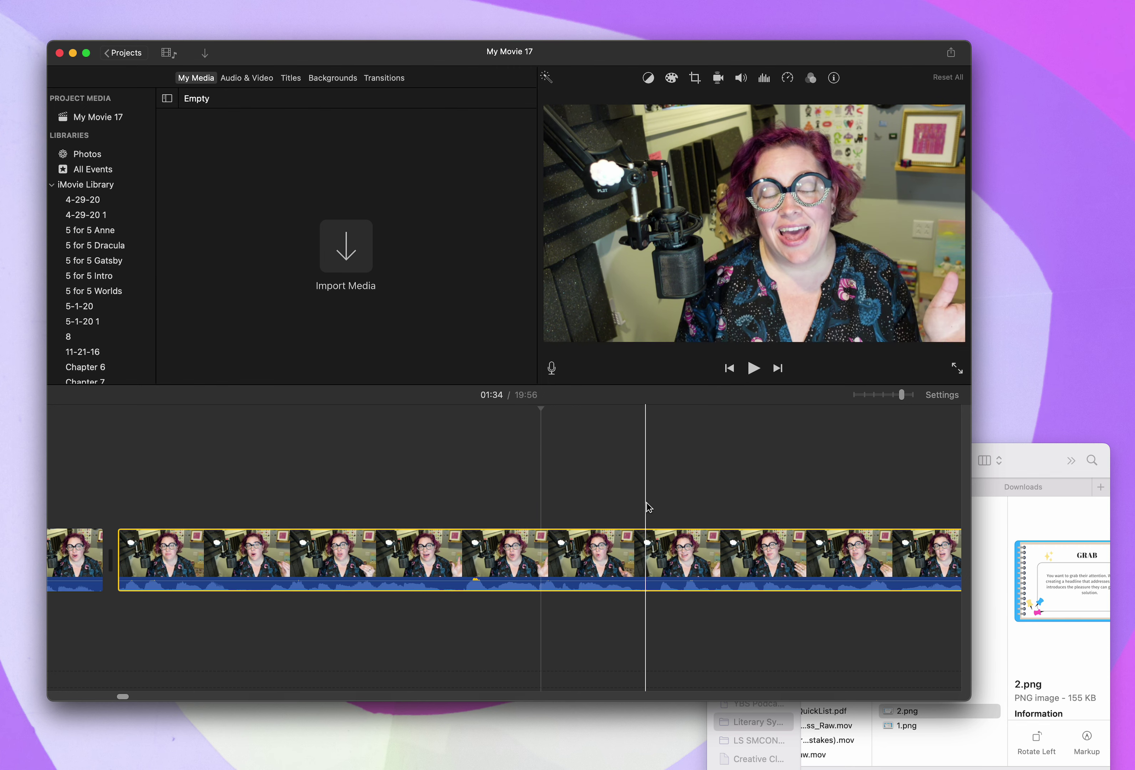
pyautogui.hscroll(10, 645, 502)
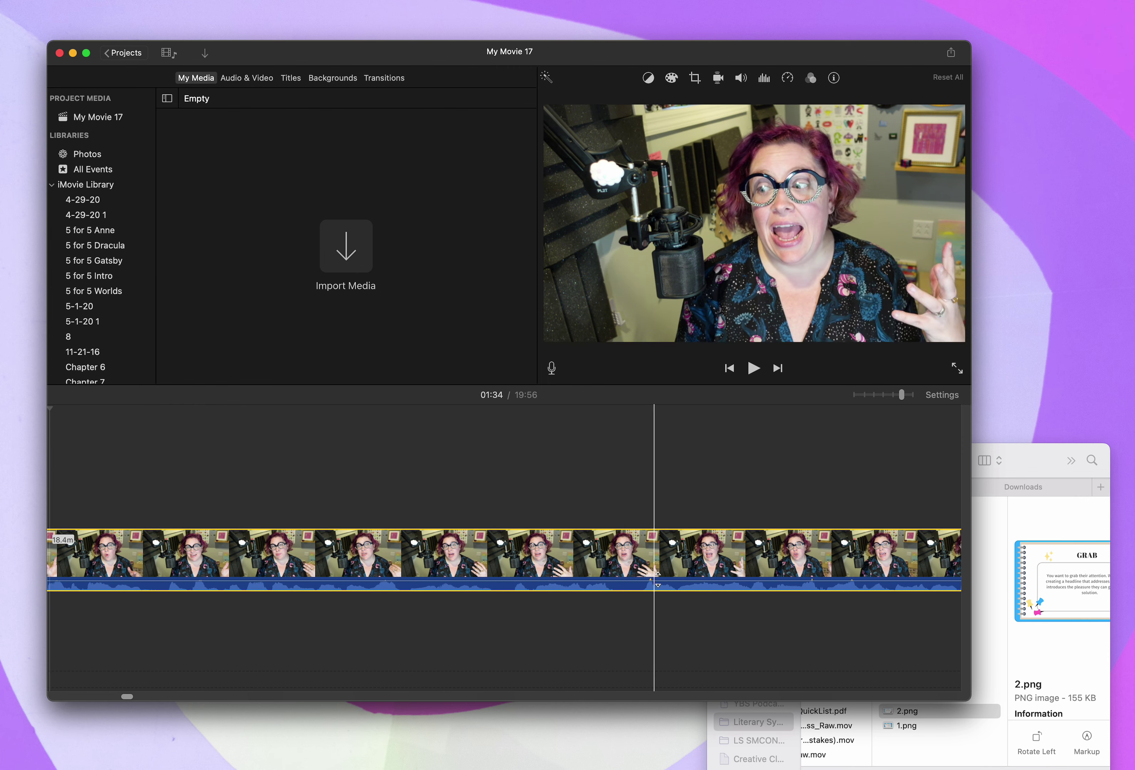
pyautogui.hscroll(5, 707, 576)
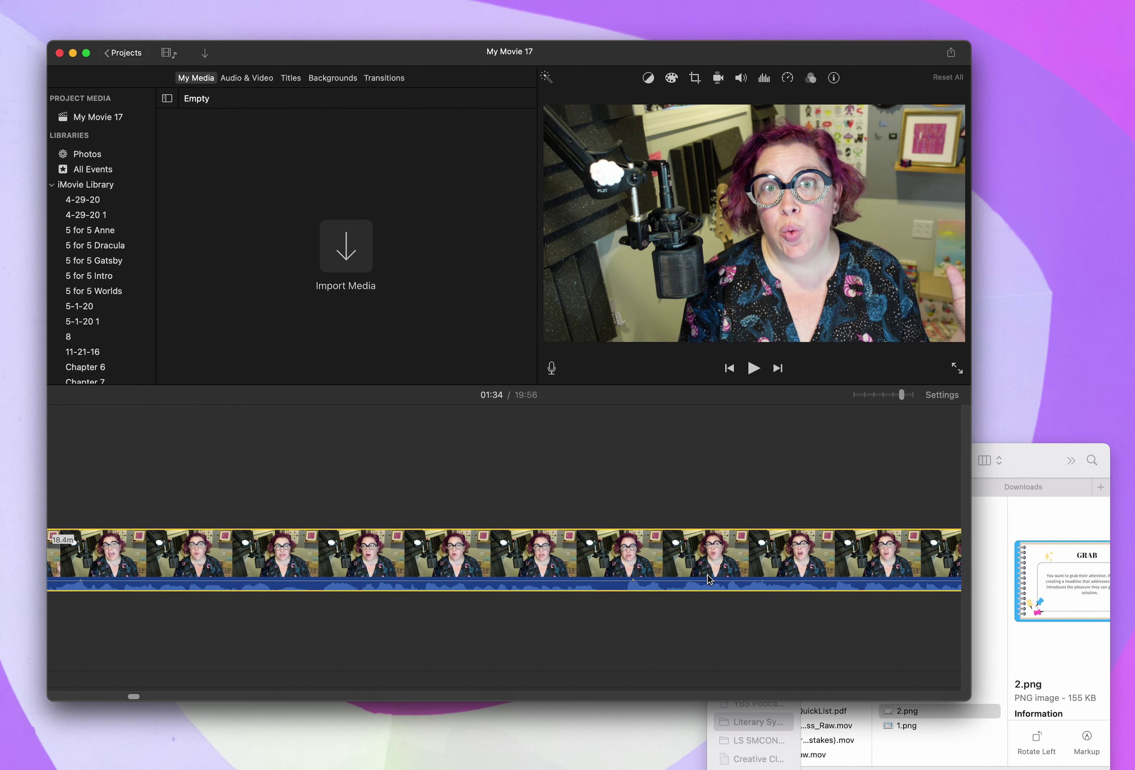
pyautogui.hscroll(3, 707, 577)
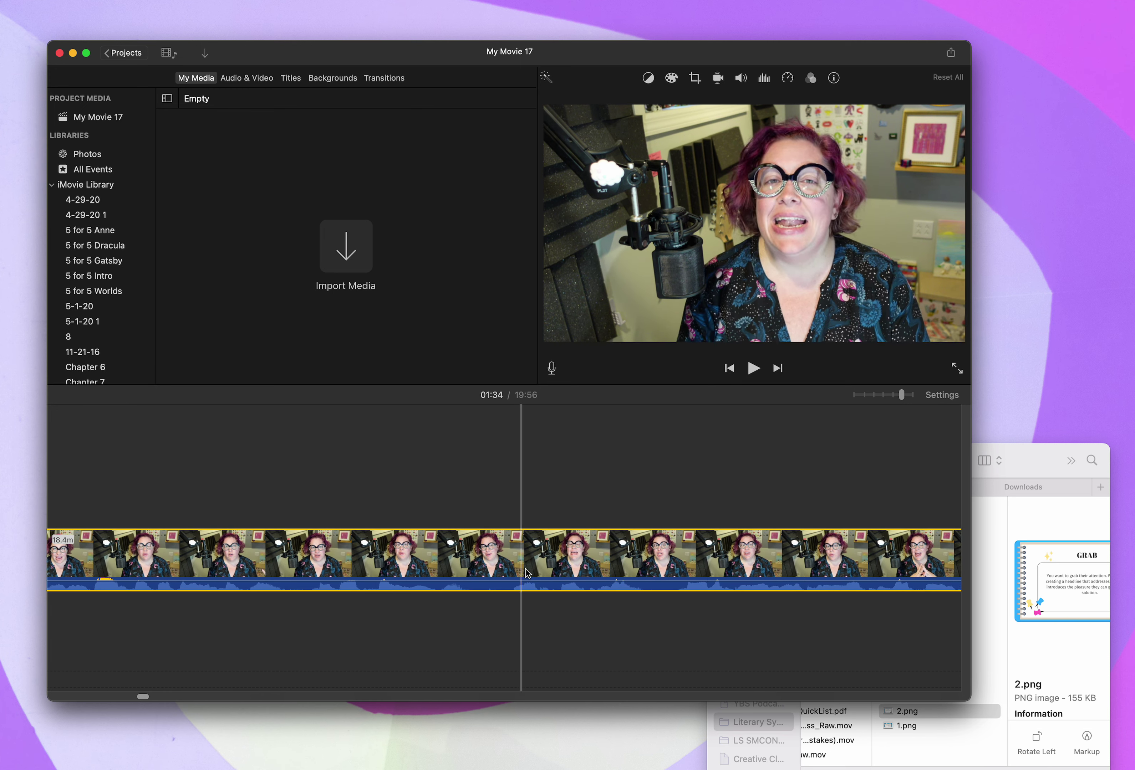
pyautogui.hscroll(3, 844, 571)
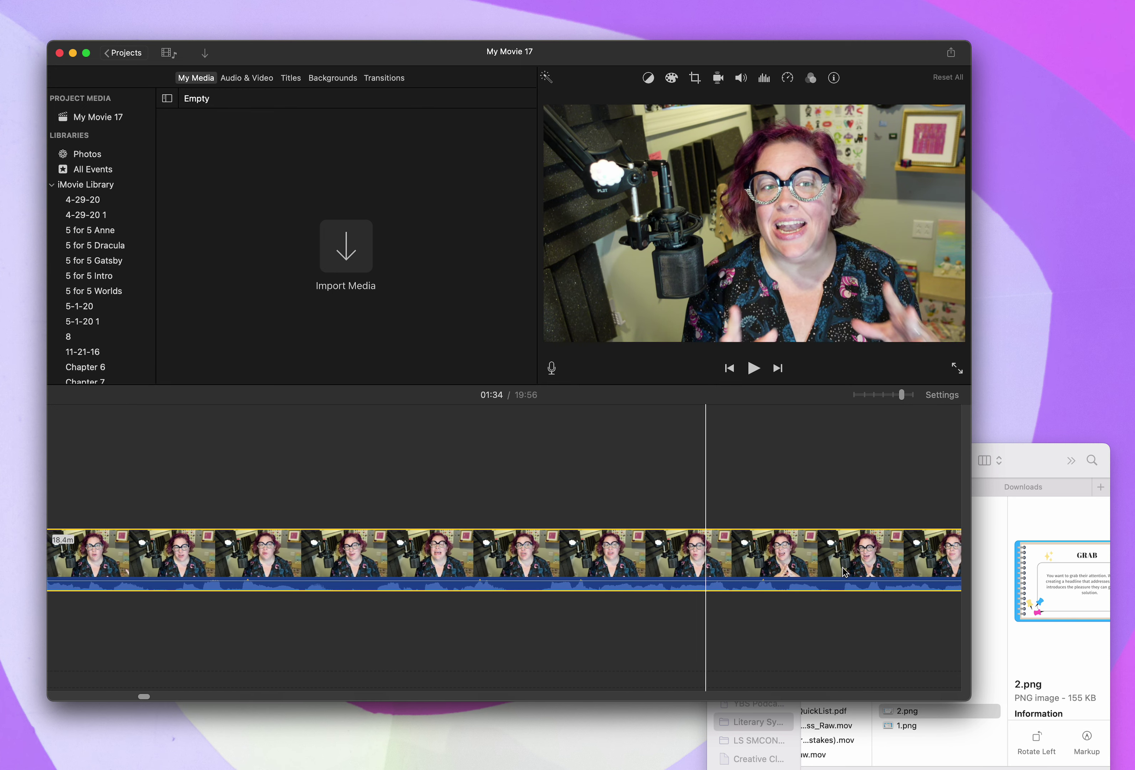
pyautogui.hscroll(3, 844, 571)
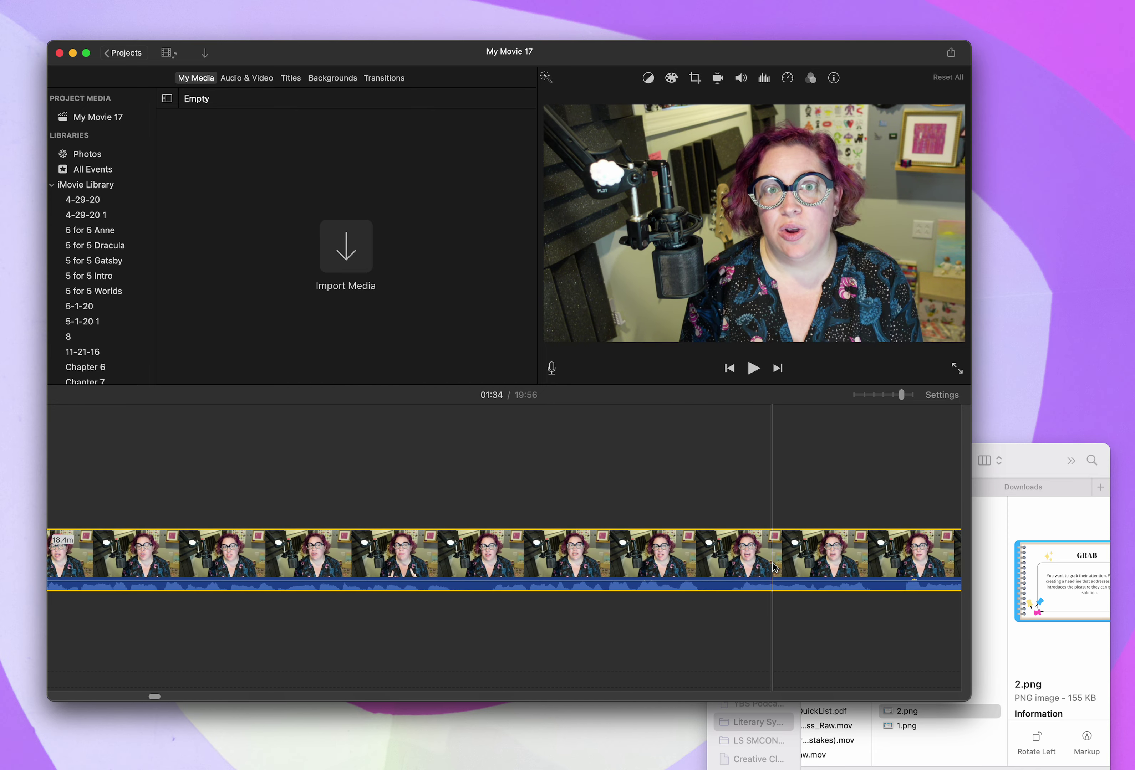
pyautogui.hscroll(3, 774, 568)
pyautogui.hscroll(3, 774, 568)
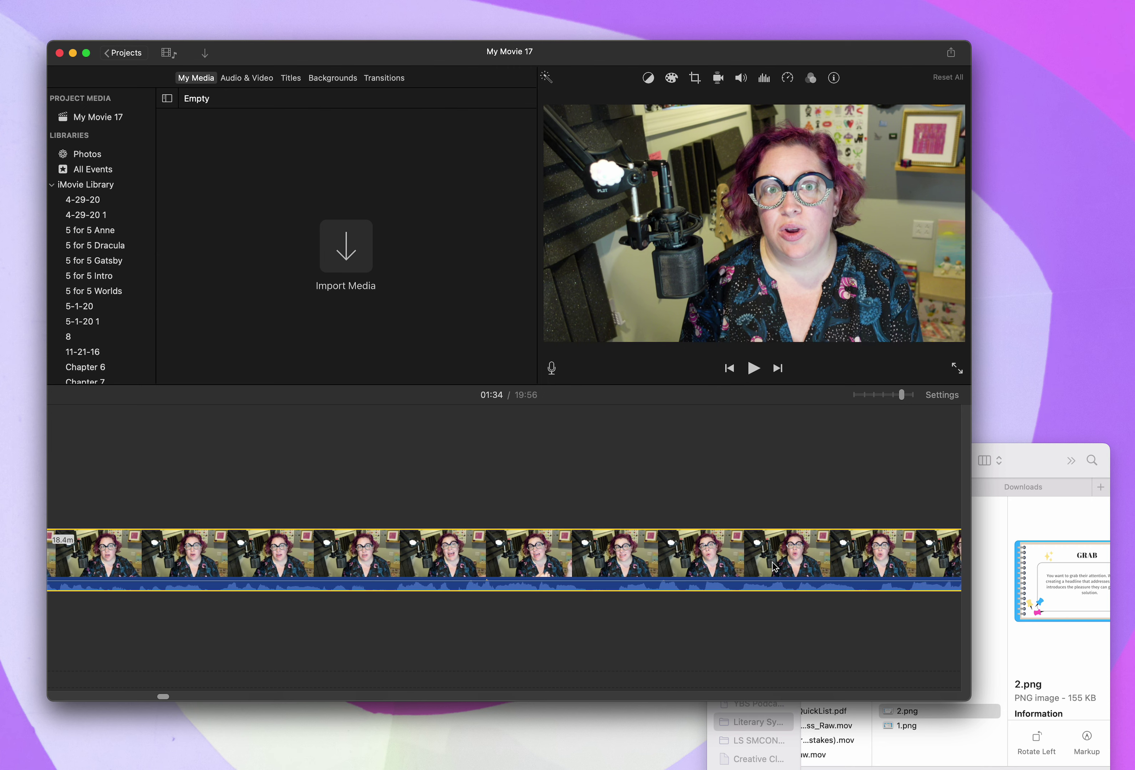
pyautogui.hscroll(3, 742, 570)
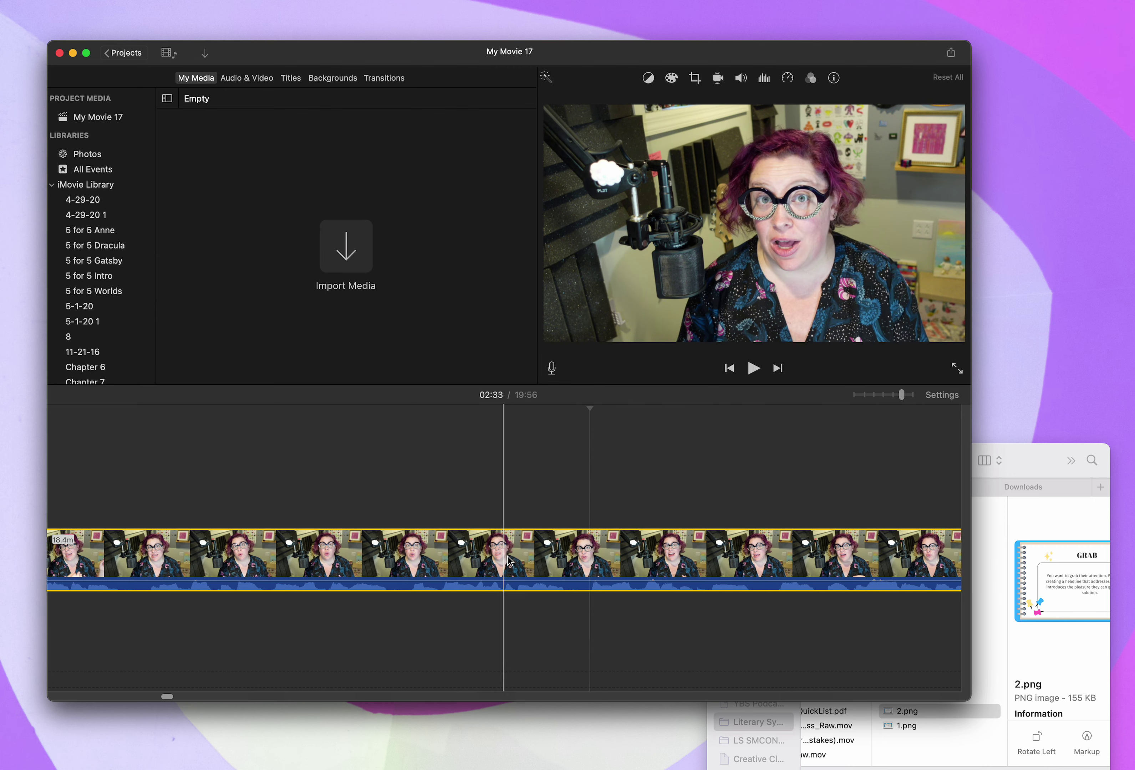
pyautogui.hscroll(5, 509, 560)
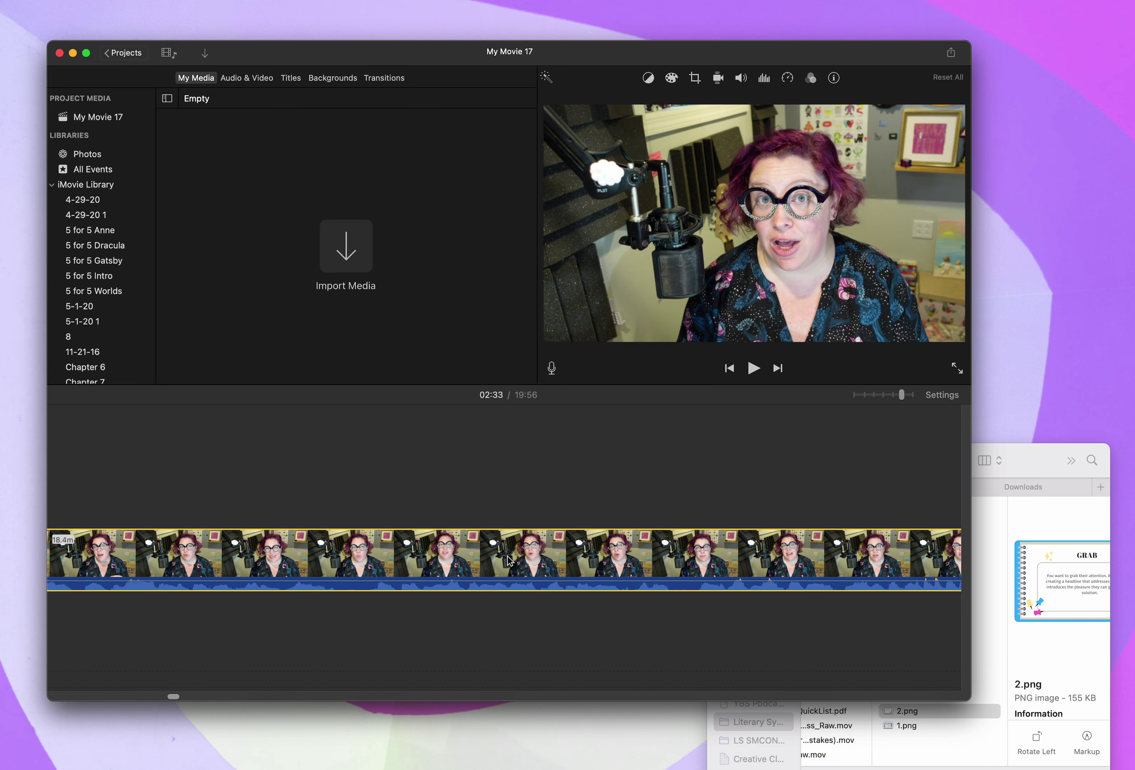
pyautogui.hscroll(-3, 508, 559)
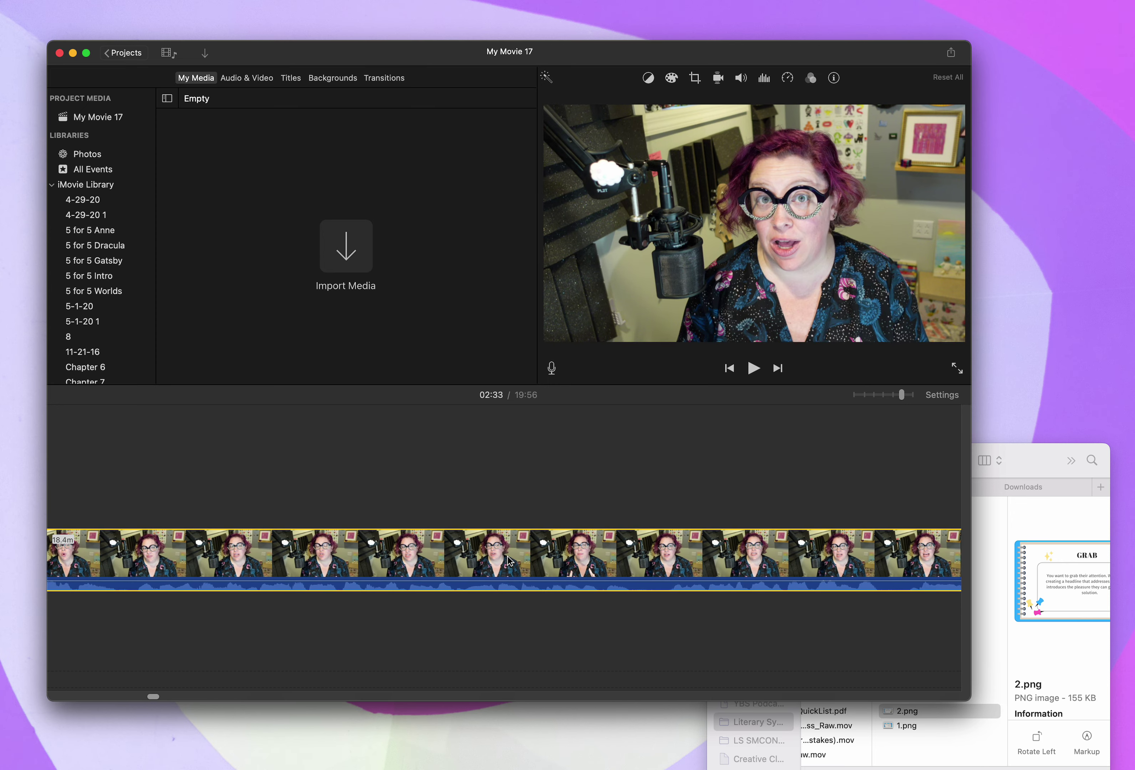
pyautogui.hscroll(-2, 508, 559)
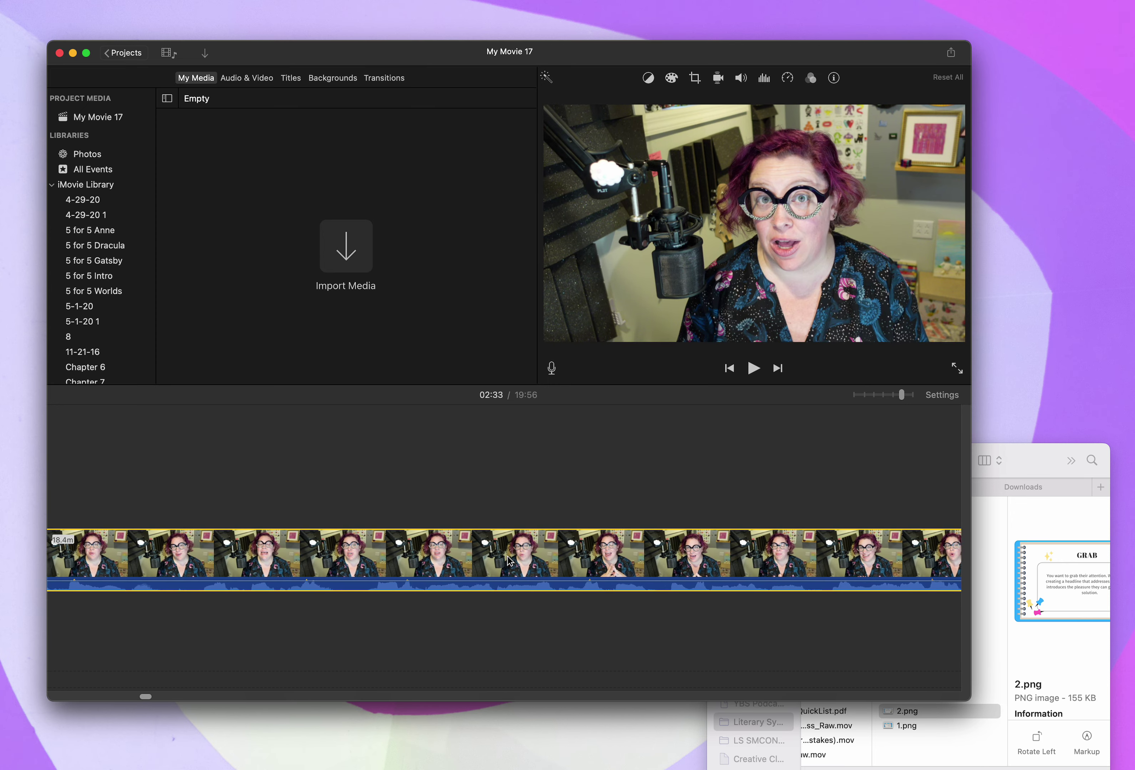
pyautogui.hscroll(-3, 509, 560)
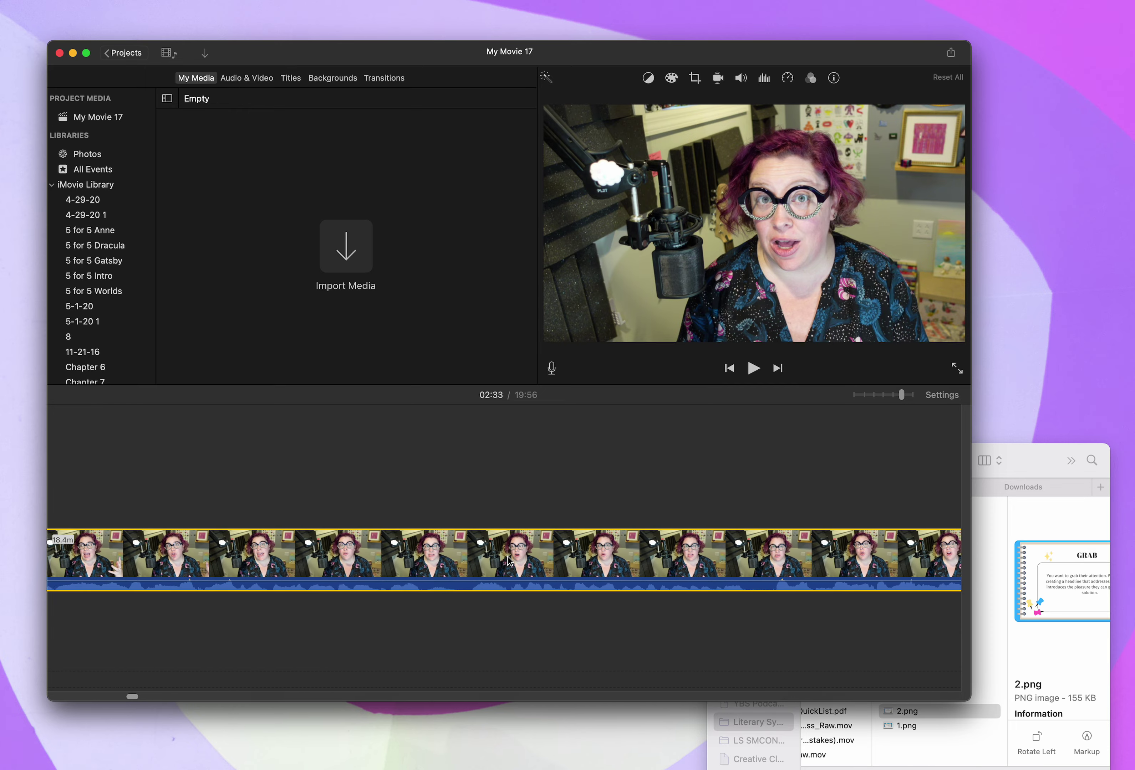
pyautogui.hscroll(-2, 508, 560)
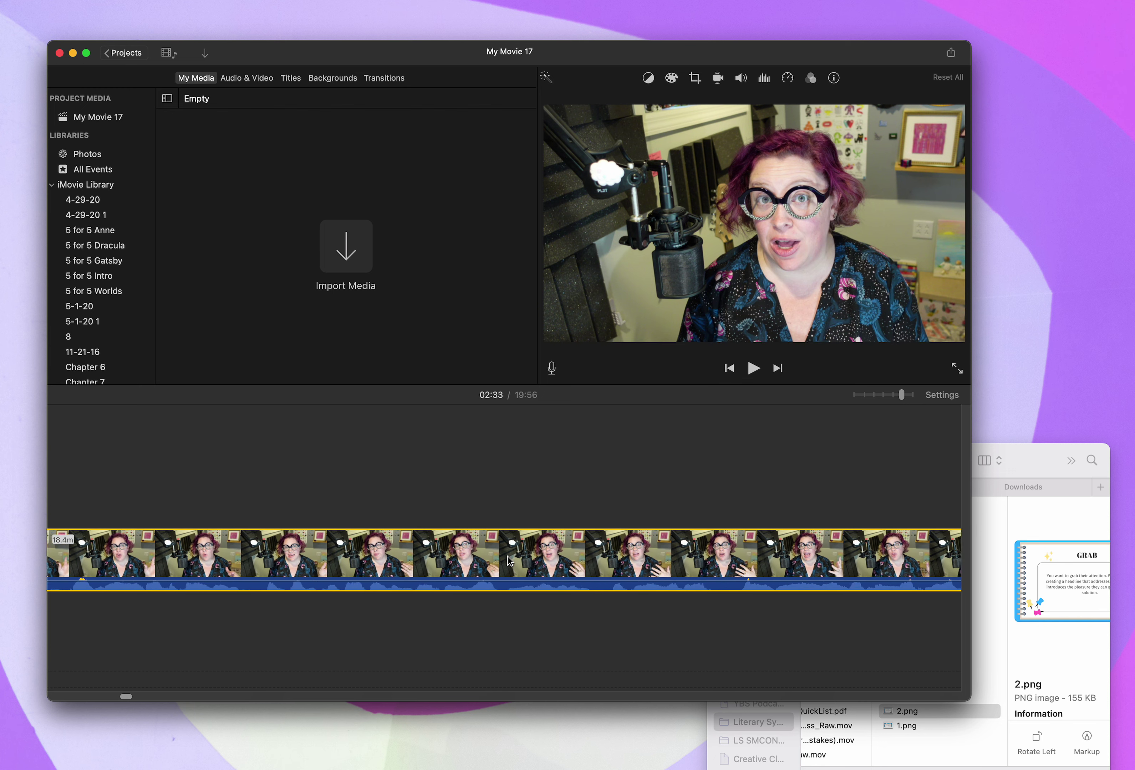
# Cut the talking-head clip in two at the 02:33 playhead with Cmd+B
pyautogui.press('super+b')
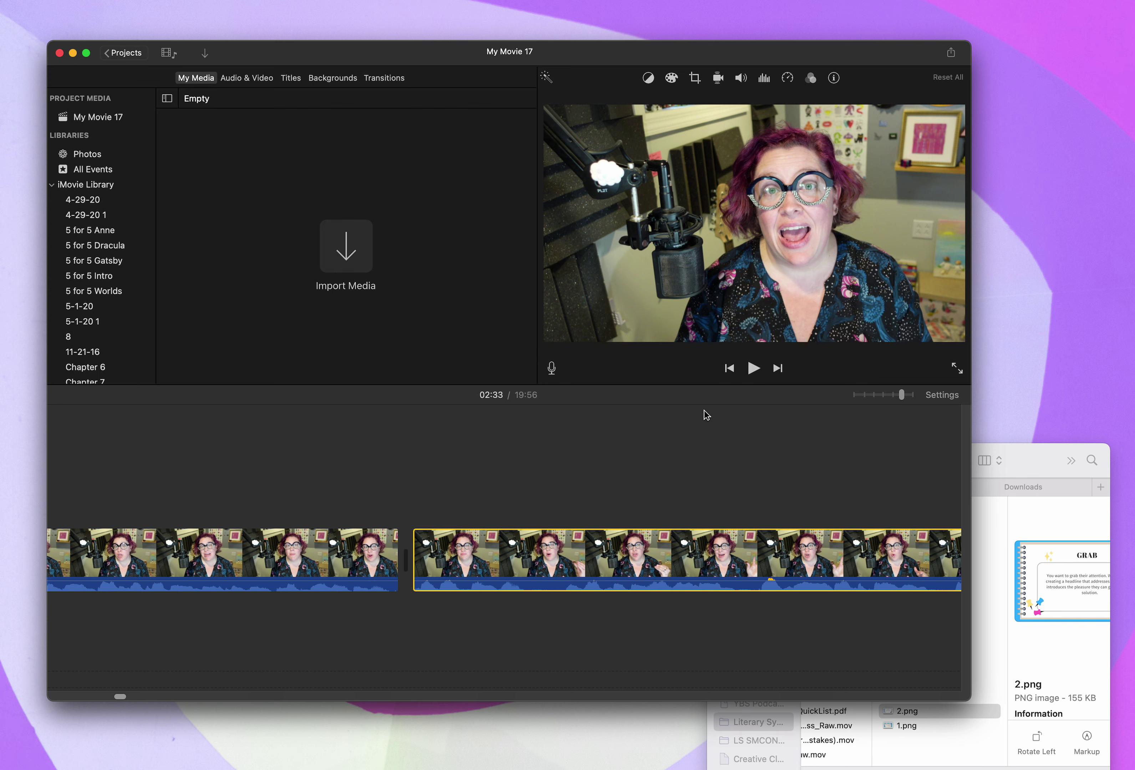
pyautogui.click(995, 550)
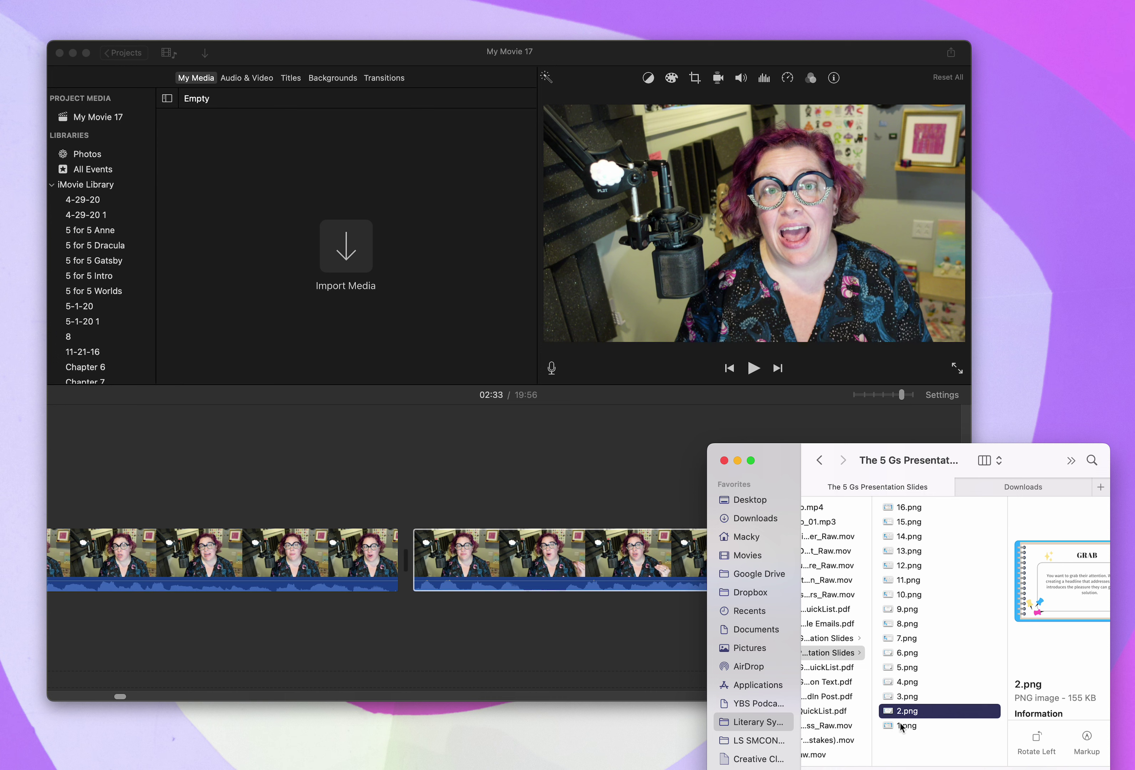
pyautogui.click(458, 438)
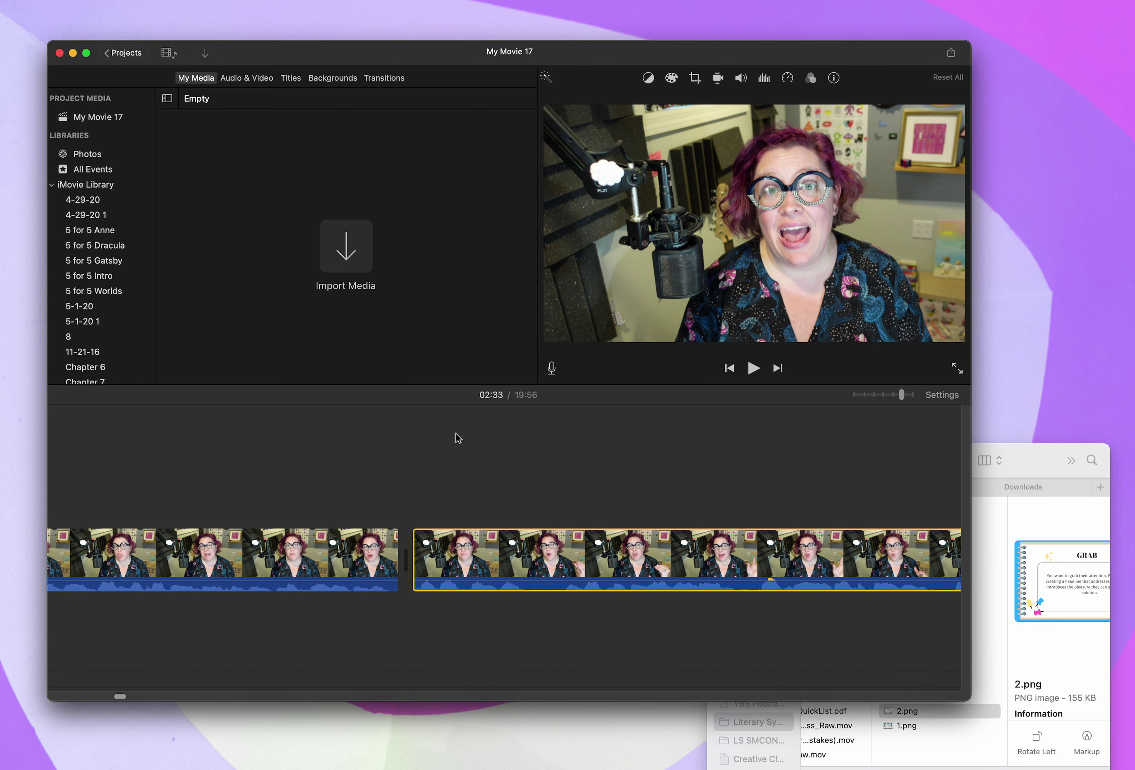